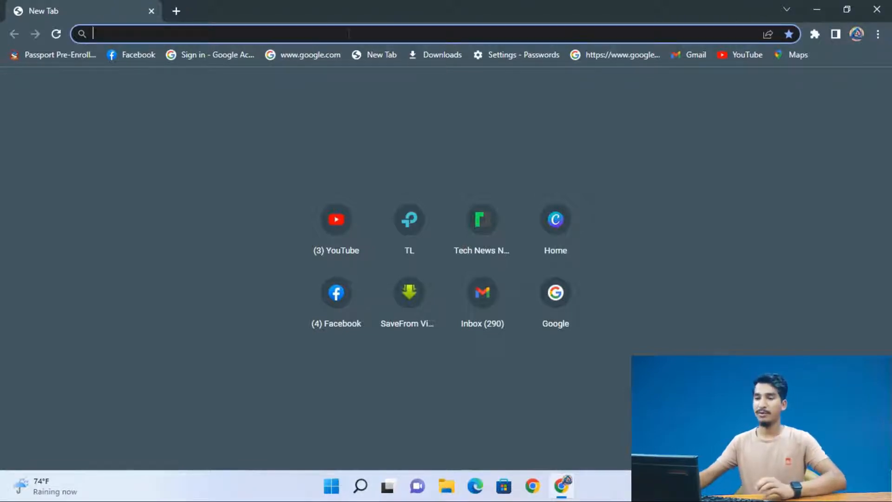
- Open canva.com and create a new YouTube Banner design
{"action": "type", "text": "ca"}
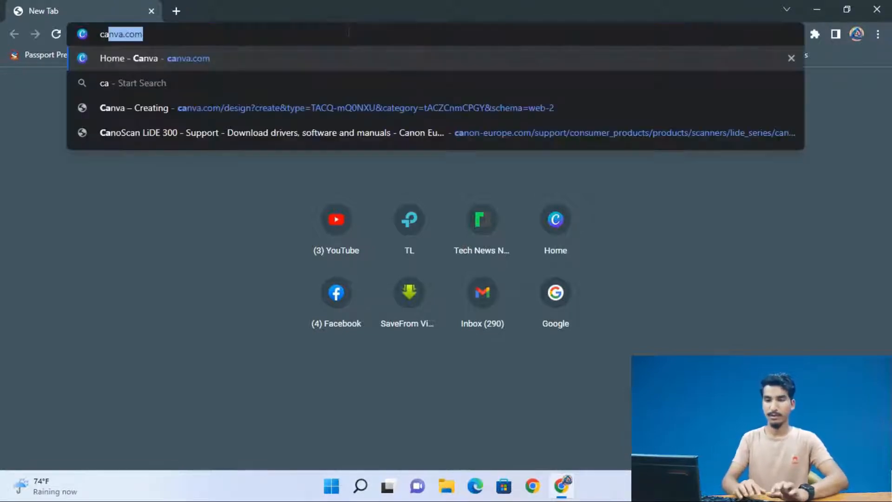
{"action": "type", "text": "n"}
{"action": "key", "text": "Right"}
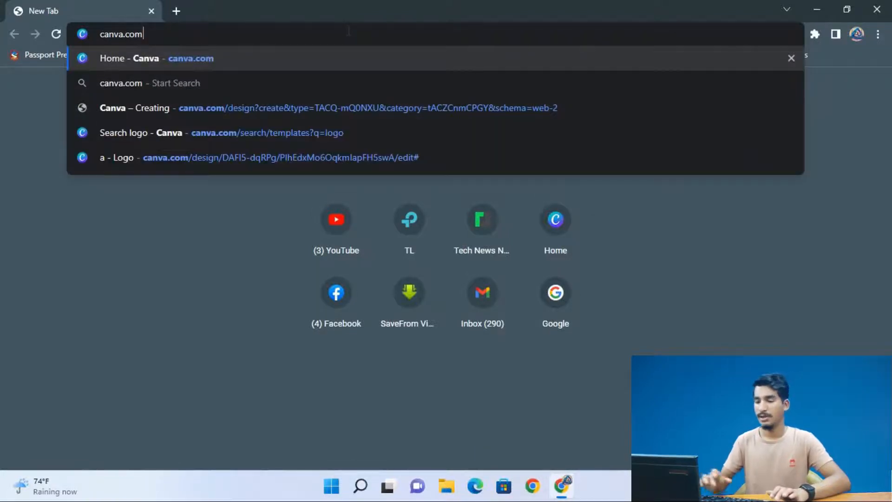
{"action": "key", "text": "Return"}
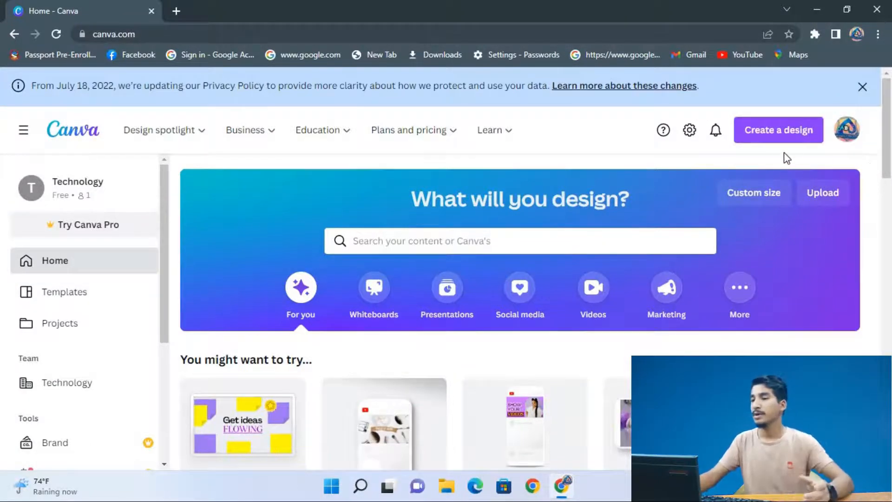
{"action": "left_click", "coordinate": [775, 136]}
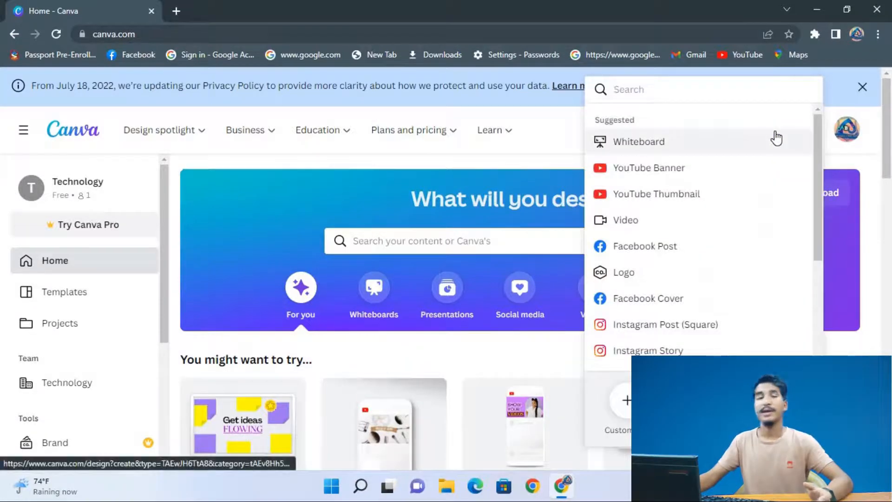
{"action": "left_click", "coordinate": [719, 181]}
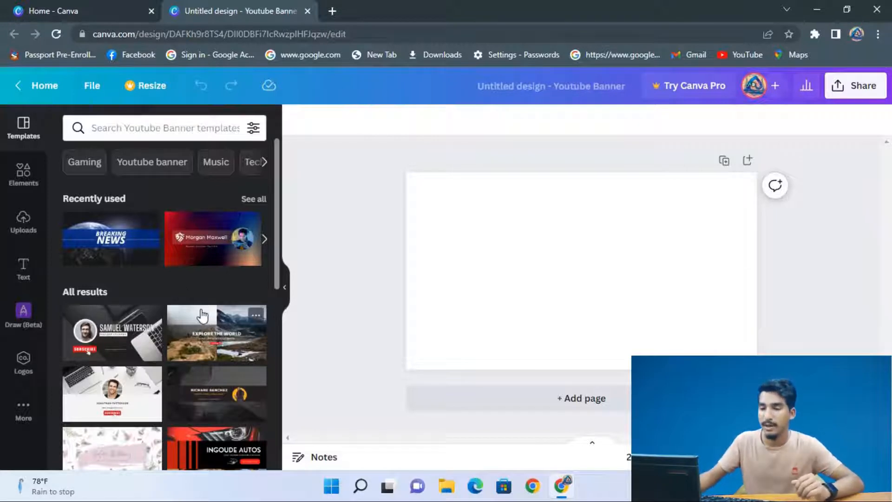
- Apply the recently used red-and-blue gaming template with the circular portrait to the banner
{"action": "scroll", "coordinate": [200, 312], "scroll_direction": "down", "scroll_amount": 4}
{"action": "scroll", "coordinate": [188, 312], "scroll_direction": "up", "scroll_amount": 4}
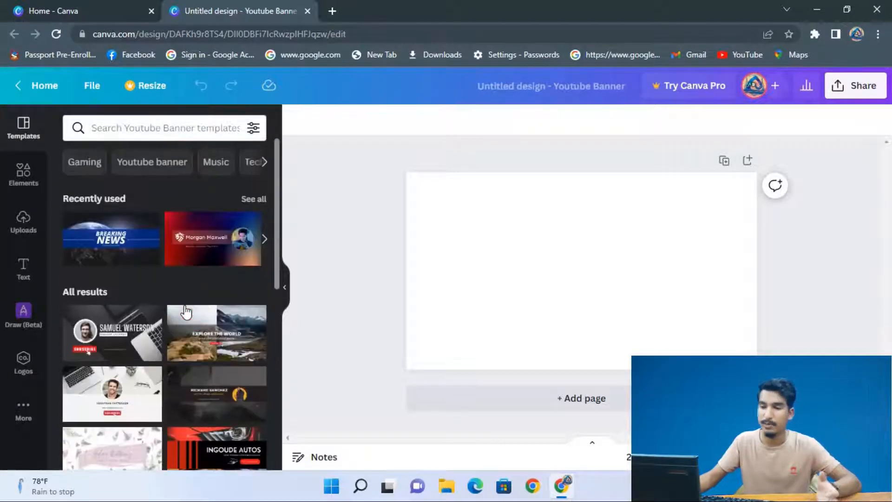
{"action": "scroll", "coordinate": [218, 272], "scroll_direction": "down", "scroll_amount": 3}
{"action": "scroll", "coordinate": [218, 255], "scroll_direction": "up", "scroll_amount": 3}
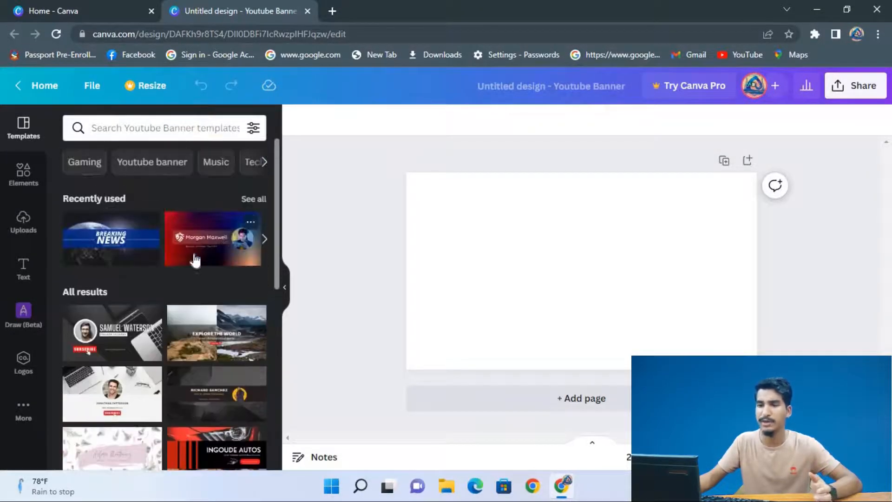
{"action": "left_click", "coordinate": [223, 247]}
- Delete both outlined "GAME" texts, at the lower and upper edges of the banner
{"action": "left_click", "coordinate": [495, 335]}
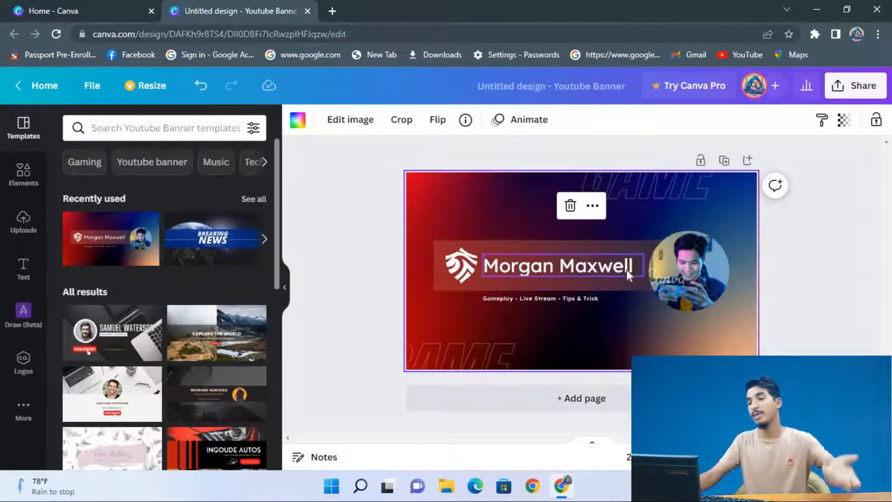
{"action": "left_click", "coordinate": [472, 353]}
{"action": "key", "text": "Delete"}
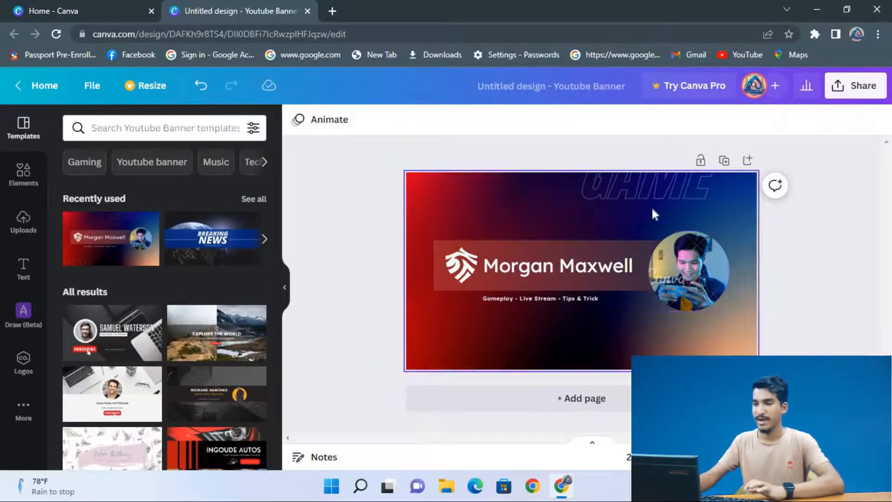
{"action": "left_click", "coordinate": [650, 191]}
{"action": "key", "text": "Delete"}
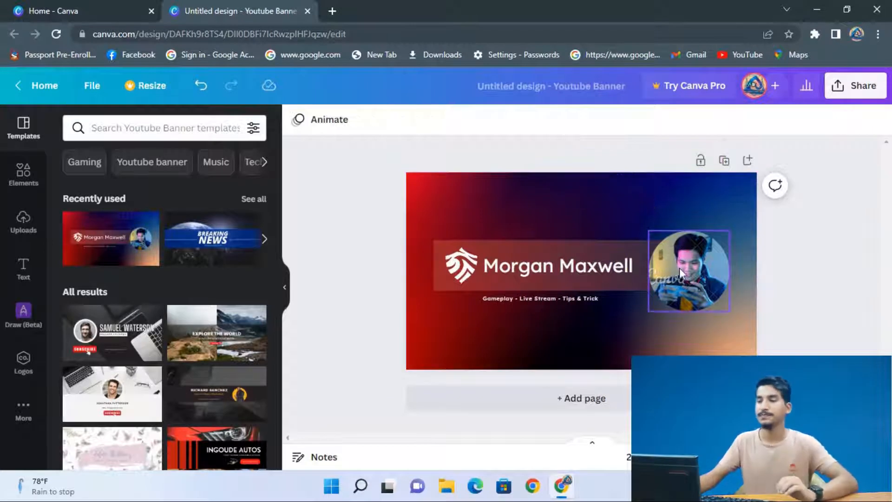
- Select the circular portrait photo in the banner and show the uploaded images
{"action": "left_click", "coordinate": [681, 270]}
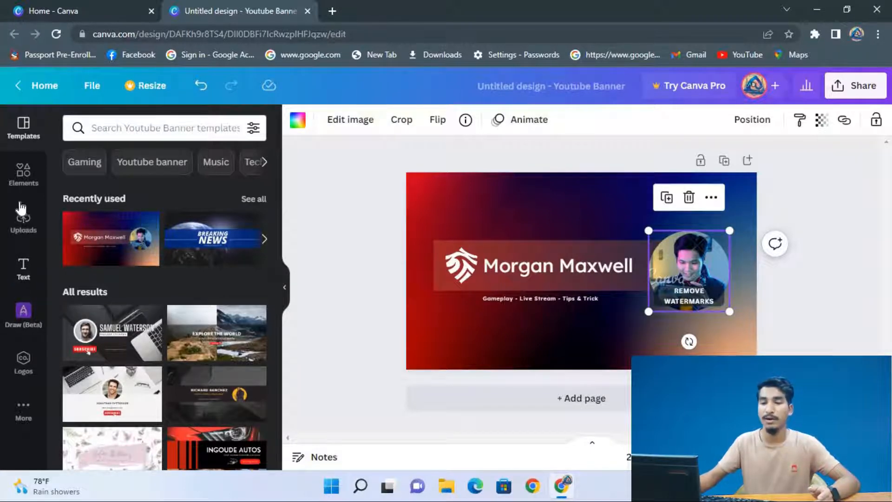
{"action": "left_click", "coordinate": [23, 222]}
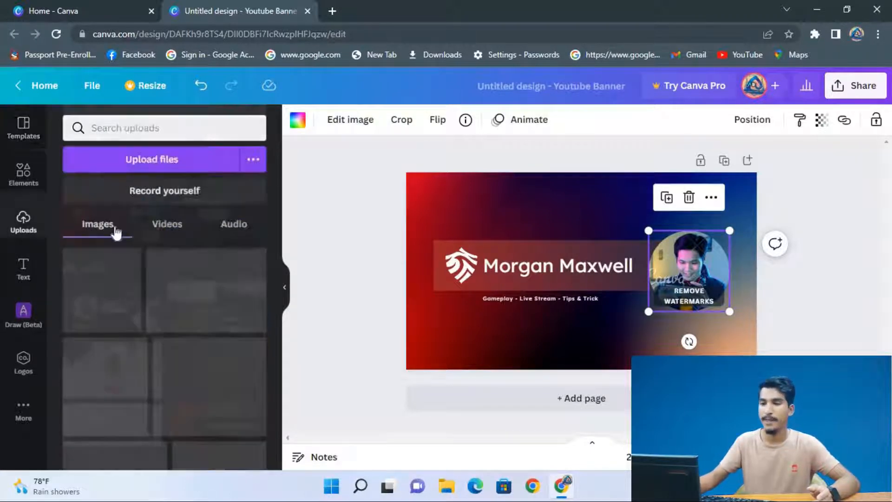
{"action": "left_click", "coordinate": [146, 160]}
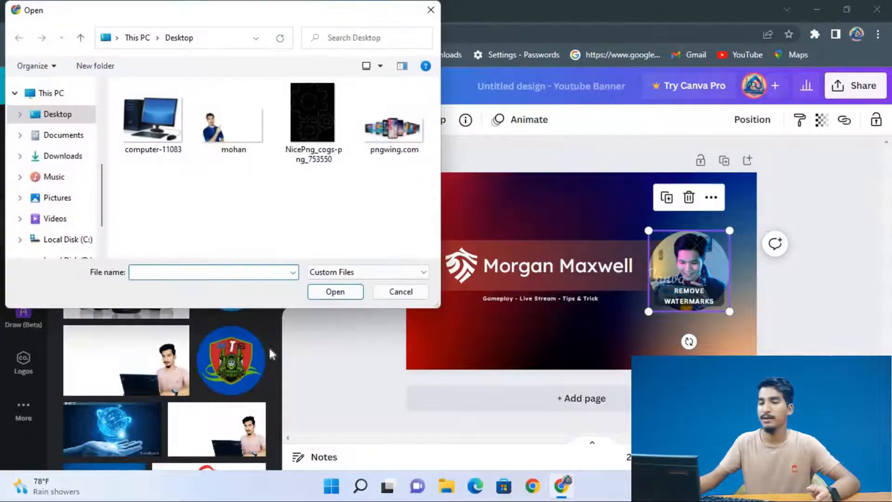
{"action": "scroll", "coordinate": [90, 175], "scroll_direction": "up", "scroll_amount": 1}
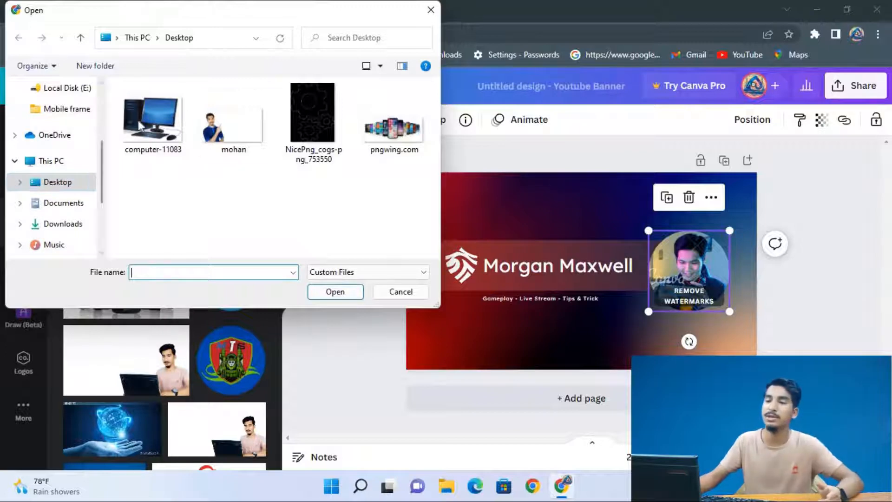
{"action": "scroll", "coordinate": [60, 175], "scroll_direction": "up", "scroll_amount": 3}
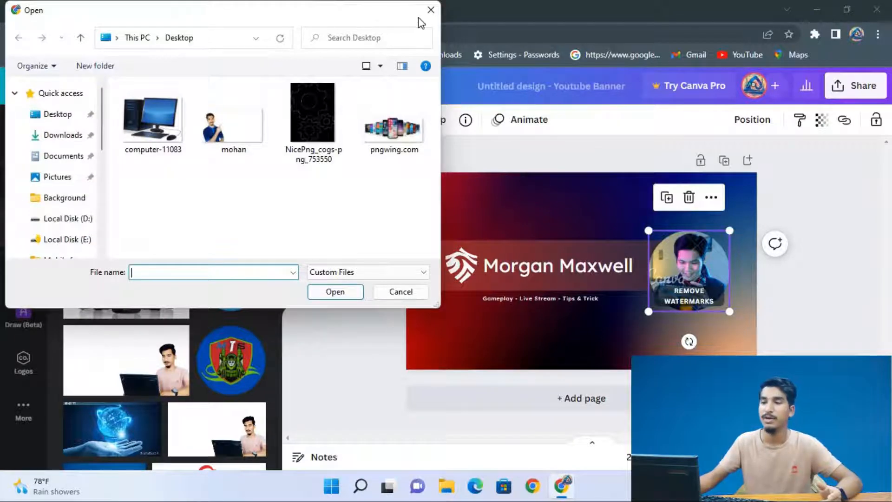
{"action": "left_click", "coordinate": [430, 10]}
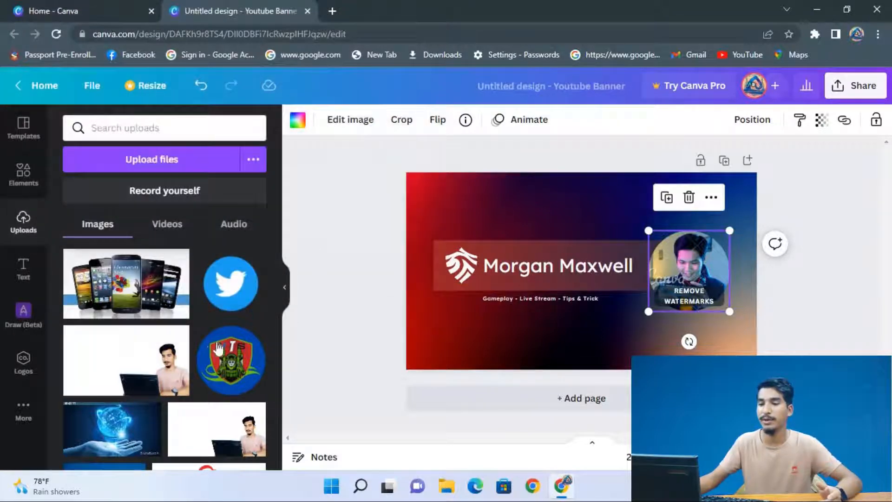
- Add the uploaded round MTS logo and place it in the circular frame in place of the portrait photo
{"action": "left_click", "coordinate": [236, 367]}
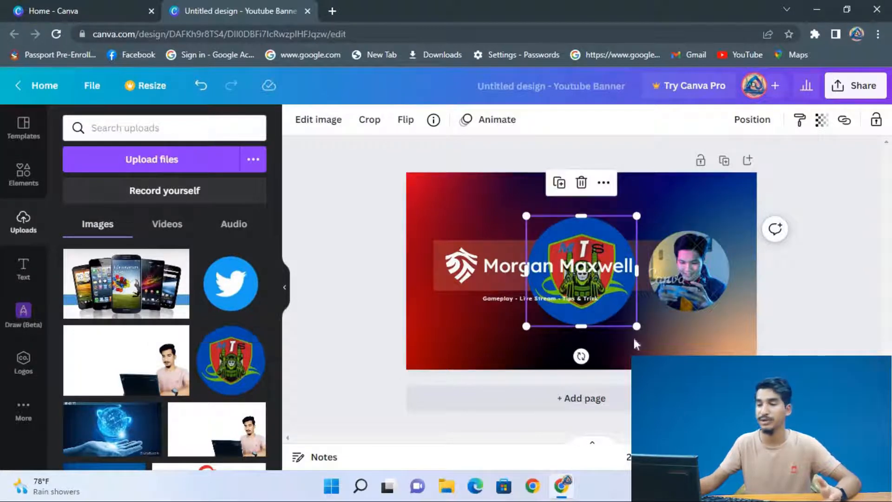
{"action": "left_click_drag", "start_coordinate": [625, 307], "coordinate": [713, 301]}
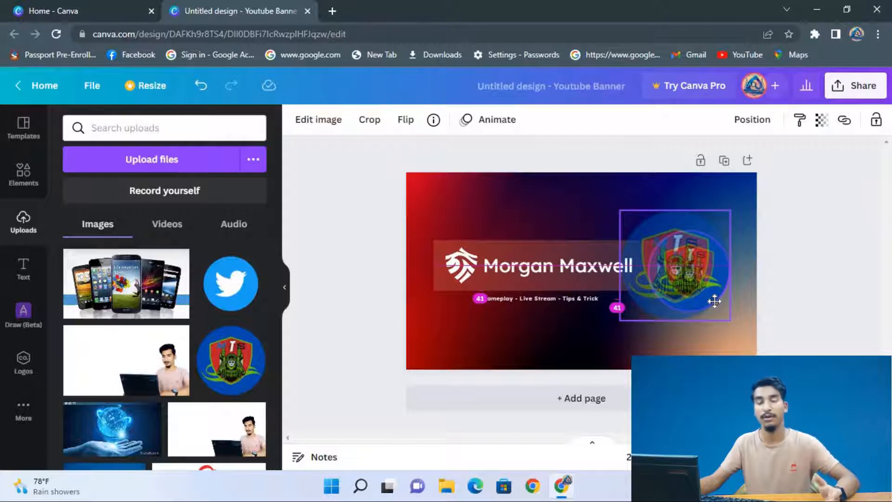
{"action": "mouse_move", "coordinate": [713, 300]}
{"action": "left_mouse_down"}
{"action": "mouse_move", "coordinate": [699, 303]}
{"action": "mouse_move", "coordinate": [720, 303]}
{"action": "left_mouse_up"}
{"action": "left_click_drag", "start_coordinate": [688, 272], "coordinate": [673, 294]}
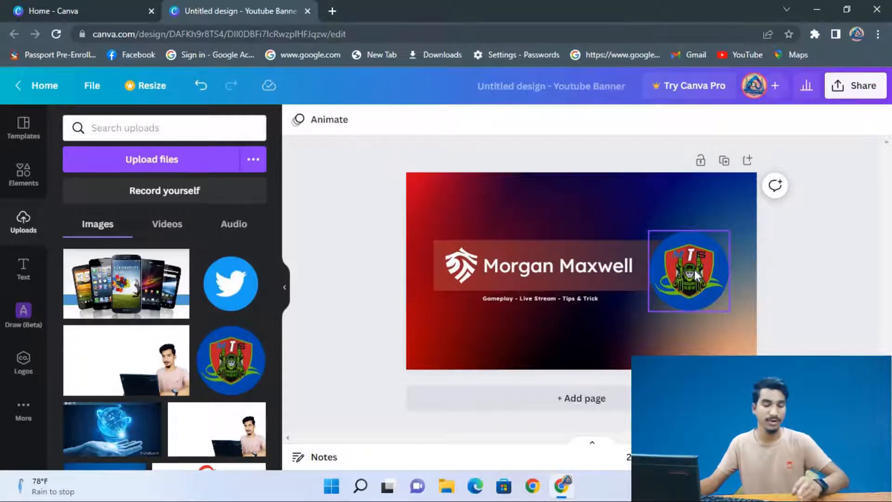
{"action": "key", "text": "ctrl+t"}
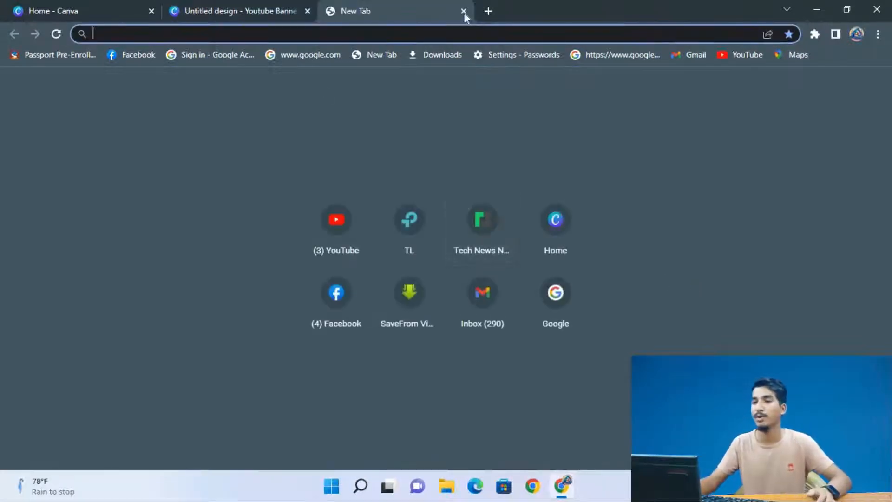
{"action": "left_click", "coordinate": [464, 11]}
- Shrink the round MTS logo to the height of the translucent band and align it with the band's right end
{"action": "double_click", "coordinate": [696, 260]}
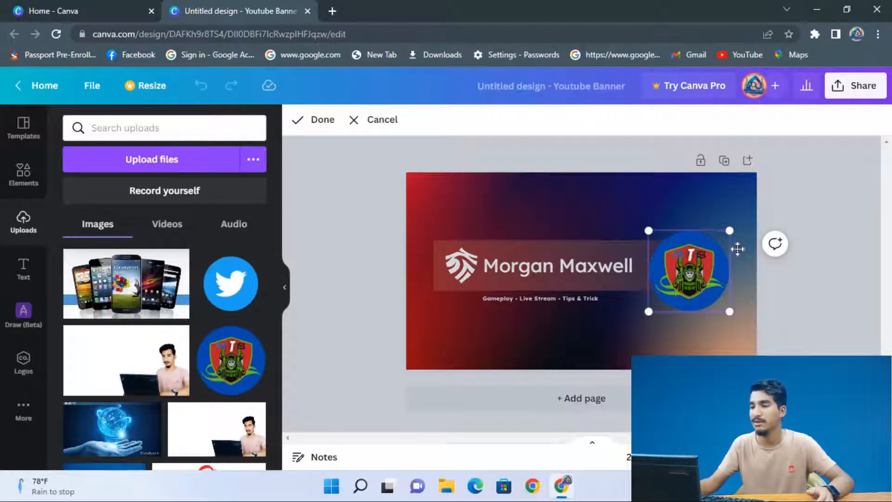
{"action": "left_click", "coordinate": [738, 242]}
{"action": "left_click_drag", "start_coordinate": [729, 231], "coordinate": [713, 247]}
{"action": "mouse_move", "coordinate": [699, 281]}
{"action": "left_mouse_down"}
{"action": "mouse_move", "coordinate": [706, 267]}
{"action": "mouse_move", "coordinate": [704, 288]}
{"action": "mouse_move", "coordinate": [705, 274]}
{"action": "mouse_move", "coordinate": [712, 277]}
{"action": "left_mouse_up"}
{"action": "left_click", "coordinate": [735, 275]}
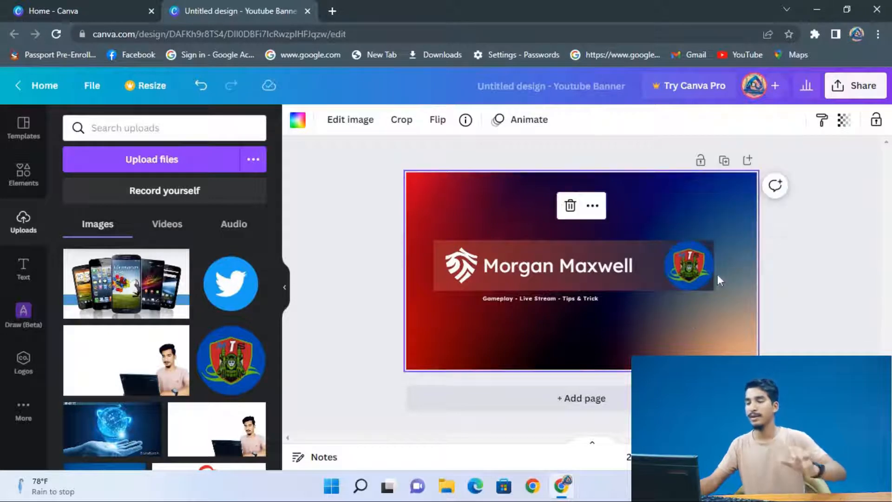
{"action": "left_click", "coordinate": [694, 267]}
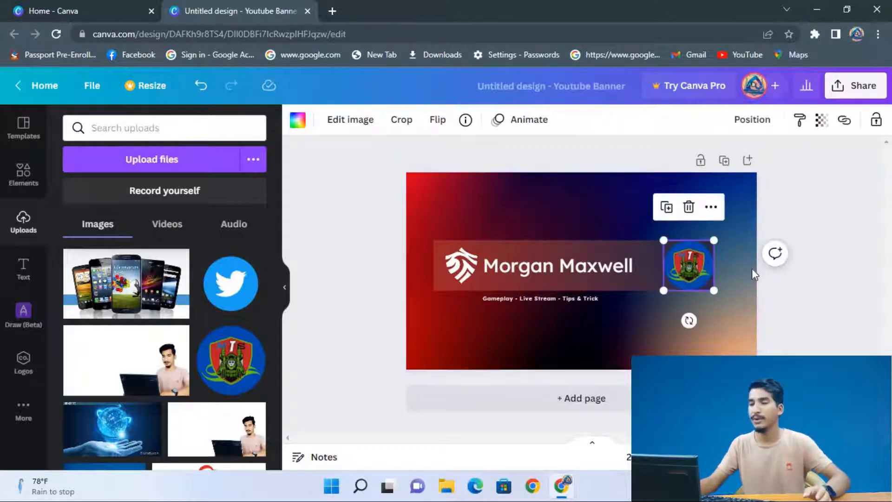
{"action": "left_click", "coordinate": [742, 290]}
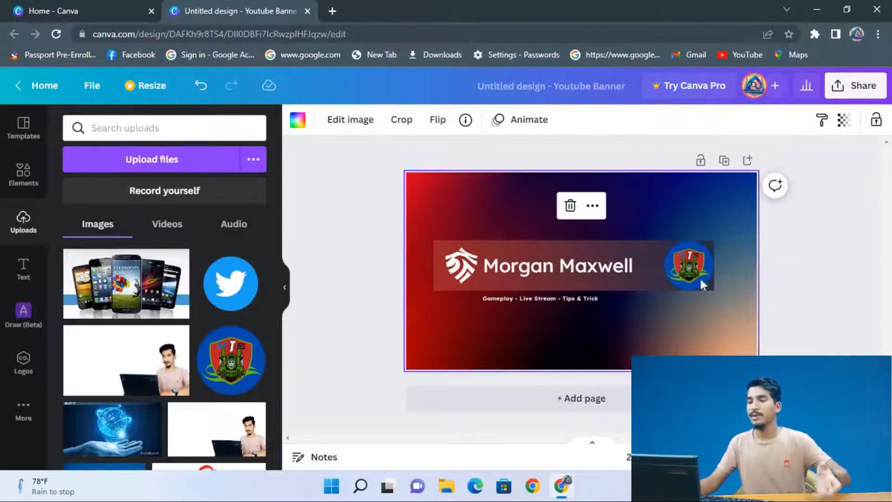
- Delete the large channel name text and the white emblem from the translucent band
{"action": "left_click", "coordinate": [548, 266]}
{"action": "key", "text": "Delete"}
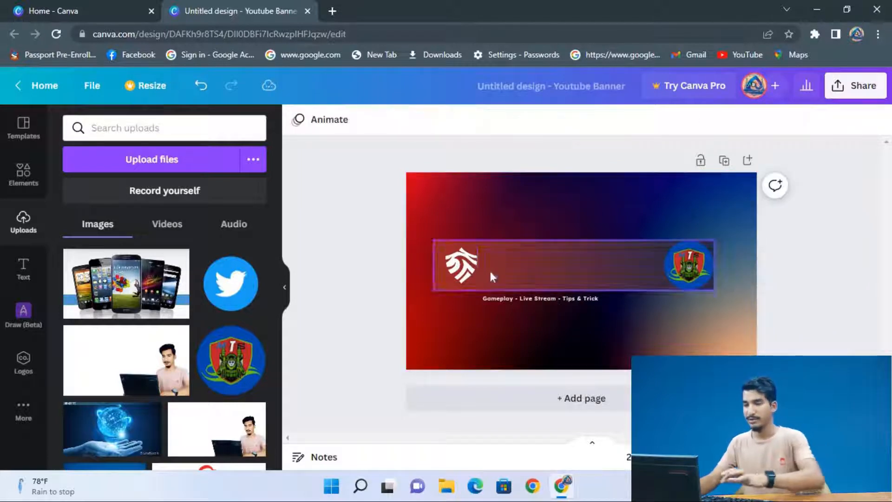
{"action": "left_click", "coordinate": [462, 269]}
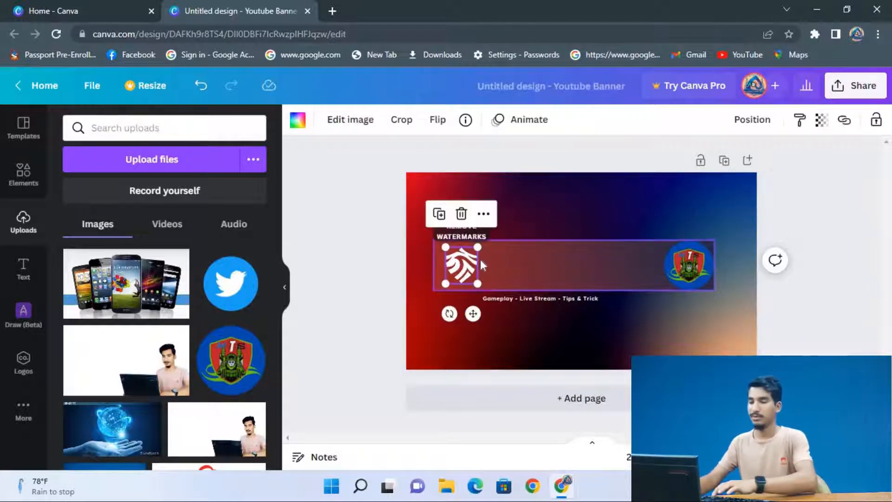
{"action": "key", "text": "Delete"}
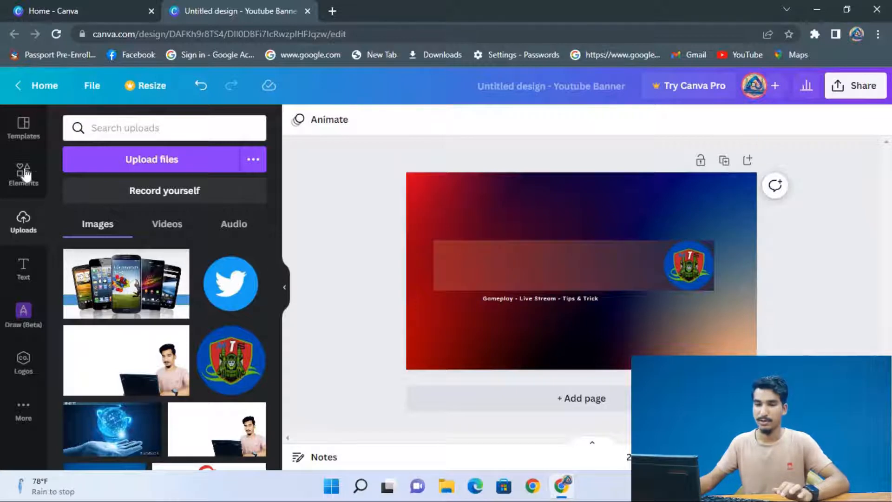
- Search the text designs for "my boo", insert the "My Boo" font combination and delete the small line beneath its title
{"action": "left_click", "coordinate": [23, 268]}
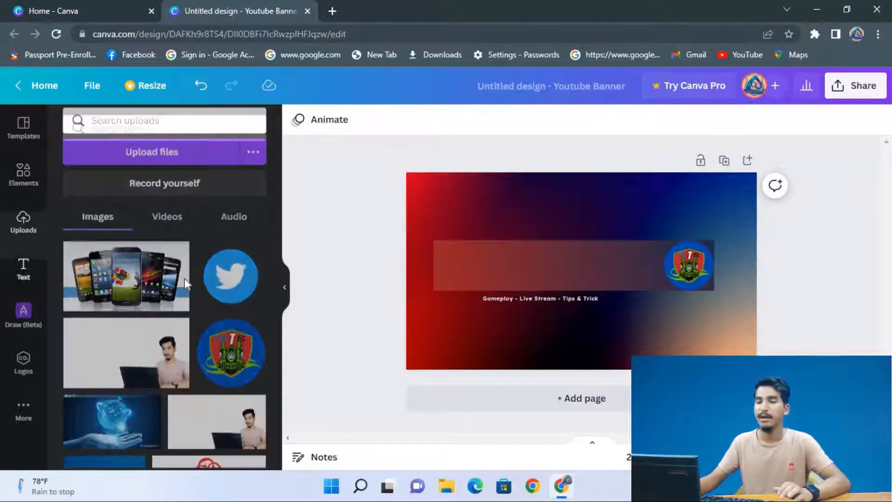
{"action": "scroll", "coordinate": [192, 318], "scroll_direction": "down", "scroll_amount": 3}
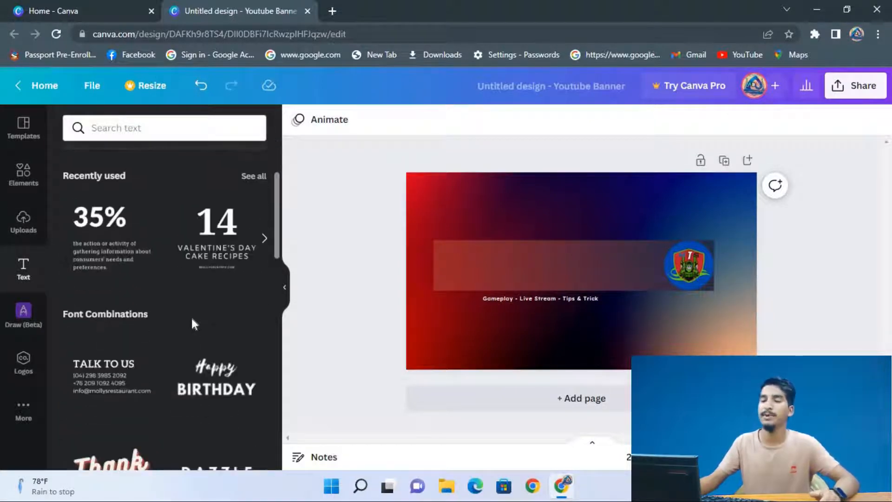
{"action": "scroll", "coordinate": [190, 320], "scroll_direction": "down", "scroll_amount": 1}
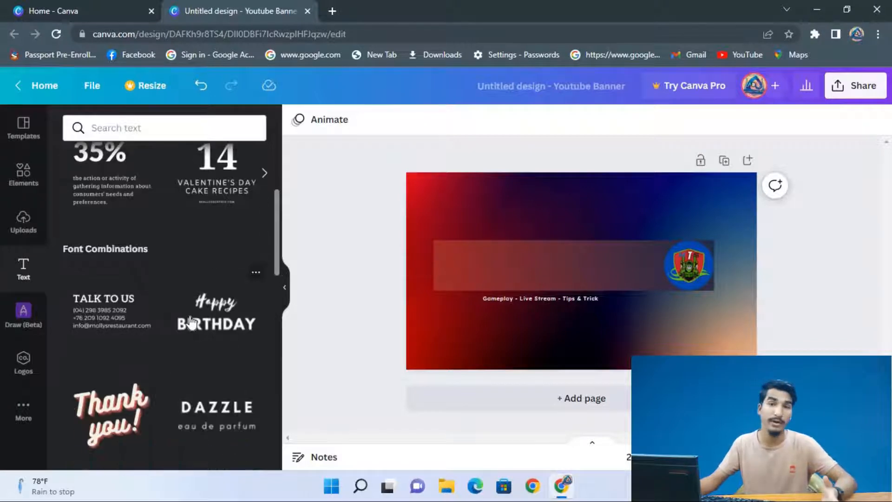
{"action": "scroll", "coordinate": [191, 320], "scroll_direction": "down", "scroll_amount": 3}
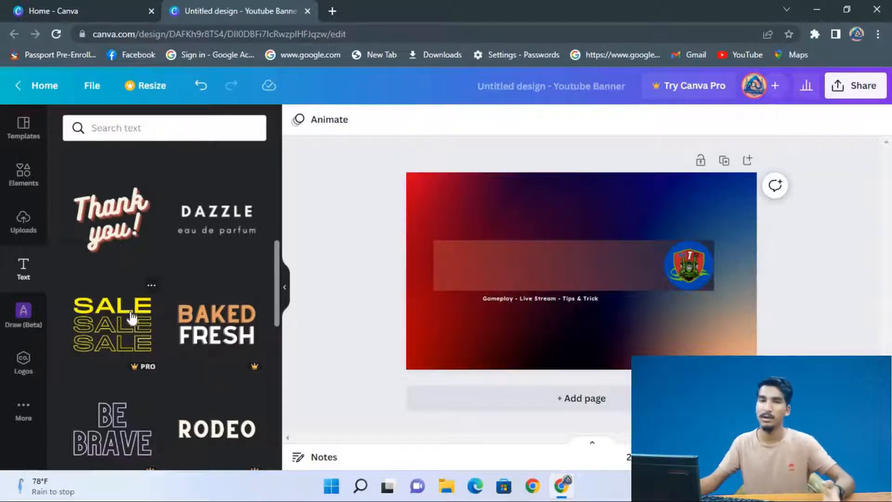
{"action": "scroll", "coordinate": [132, 309], "scroll_direction": "down", "scroll_amount": 1}
{"action": "scroll", "coordinate": [132, 309], "scroll_direction": "down", "scroll_amount": 9}
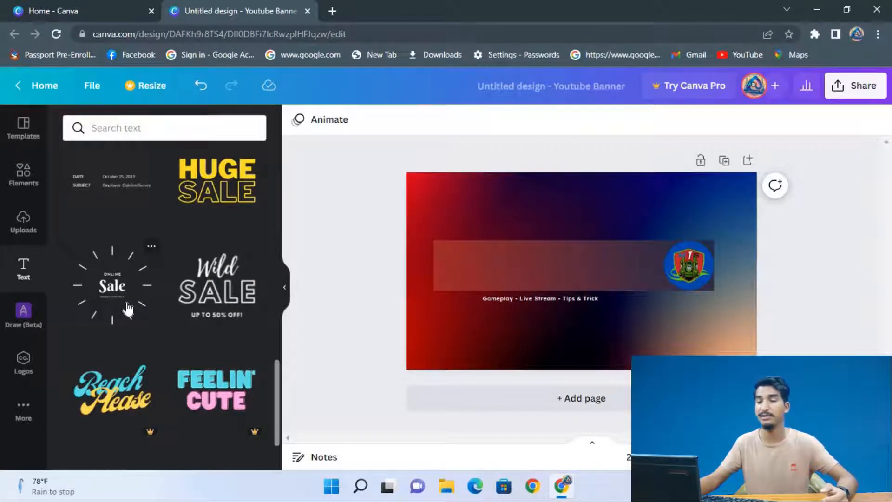
{"action": "scroll", "coordinate": [128, 309], "scroll_direction": "down", "scroll_amount": 3}
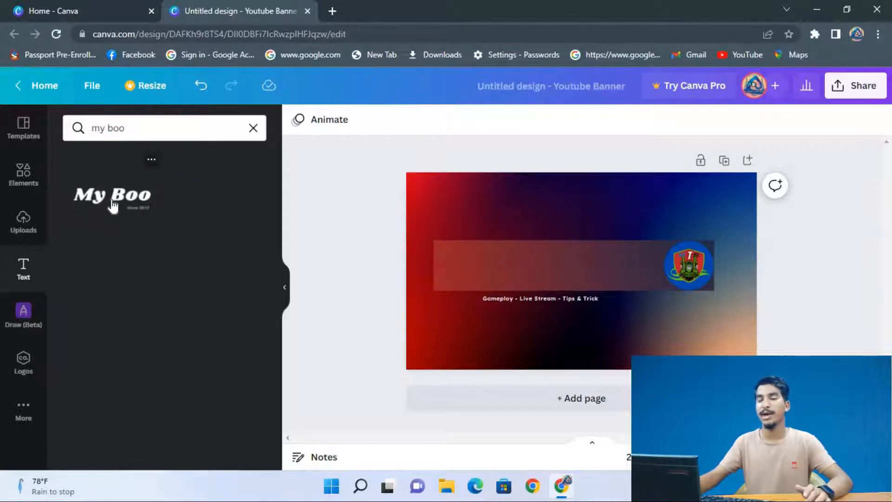
{"action": "left_click", "coordinate": [112, 206]}
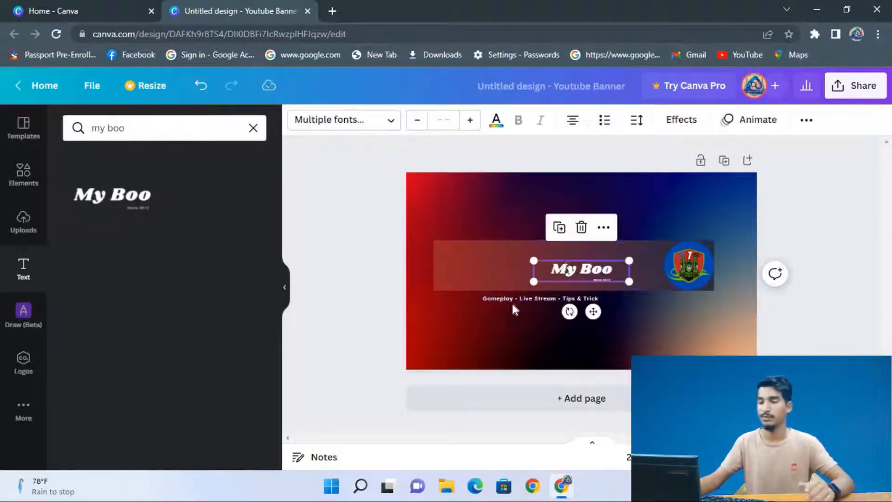
{"action": "left_click", "coordinate": [603, 280]}
{"action": "left_click", "coordinate": [605, 280]}
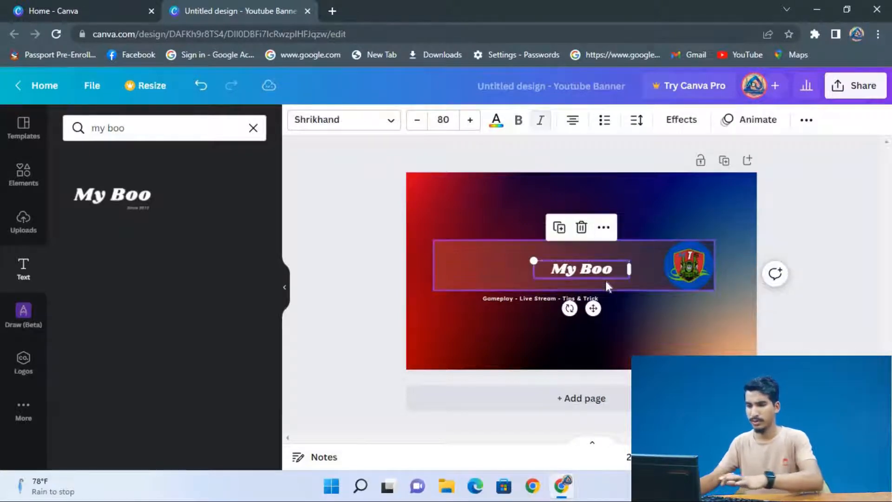
- Replace the "My Boo" text with "MB Tech Support" and widen its text box until the title fits on one line
{"action": "double_click", "coordinate": [597, 269]}
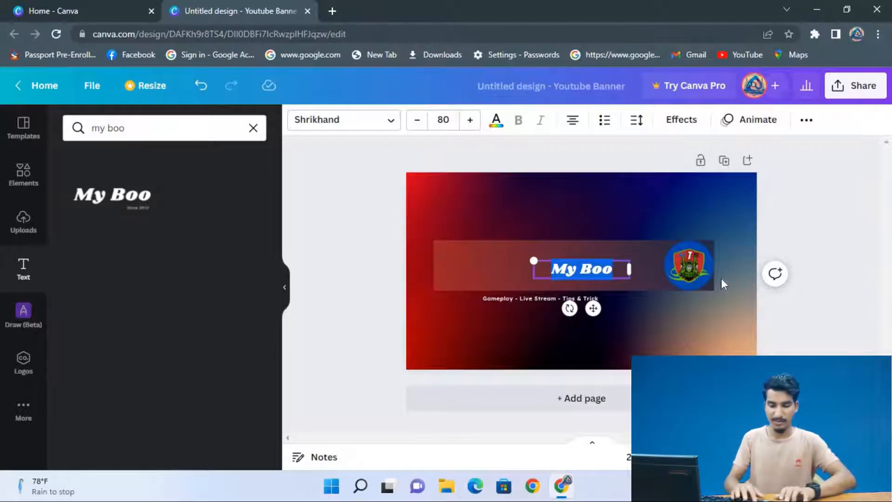
{"action": "type", "text": "M"}
{"action": "type", "text": "B Tech S"}
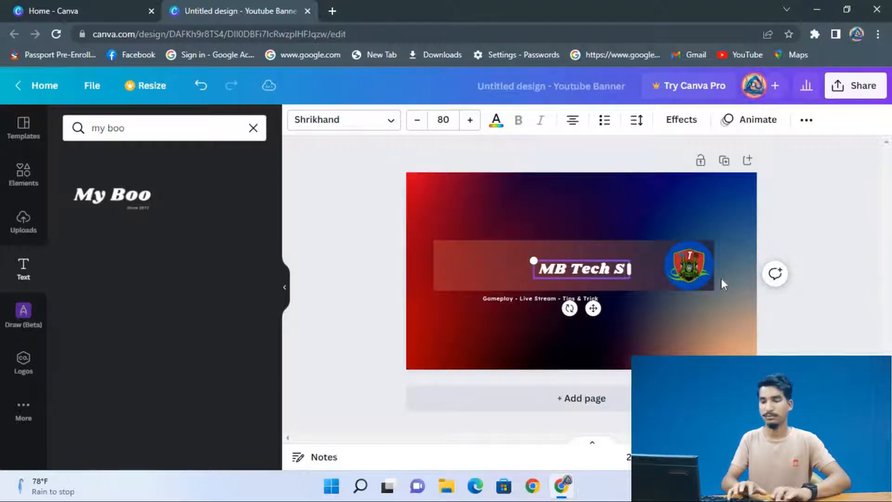
{"action": "type", "text": "upport"}
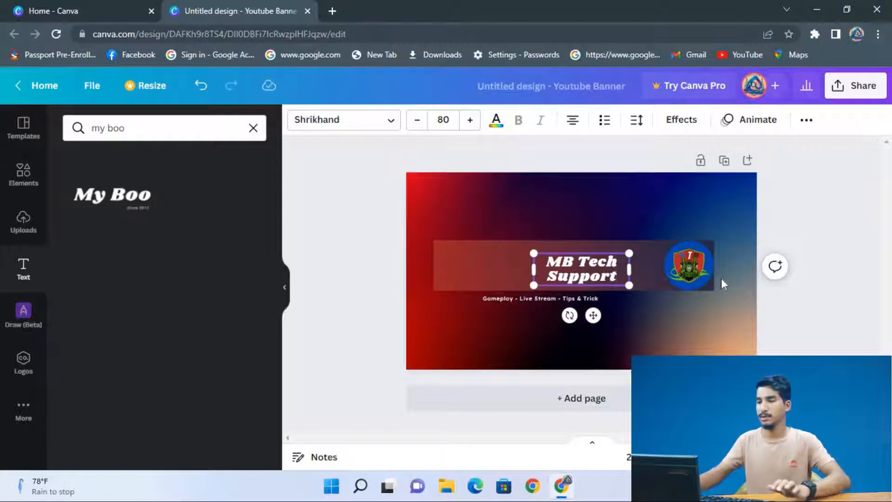
{"action": "left_click_drag", "start_coordinate": [510, 269], "coordinate": [470, 268]}
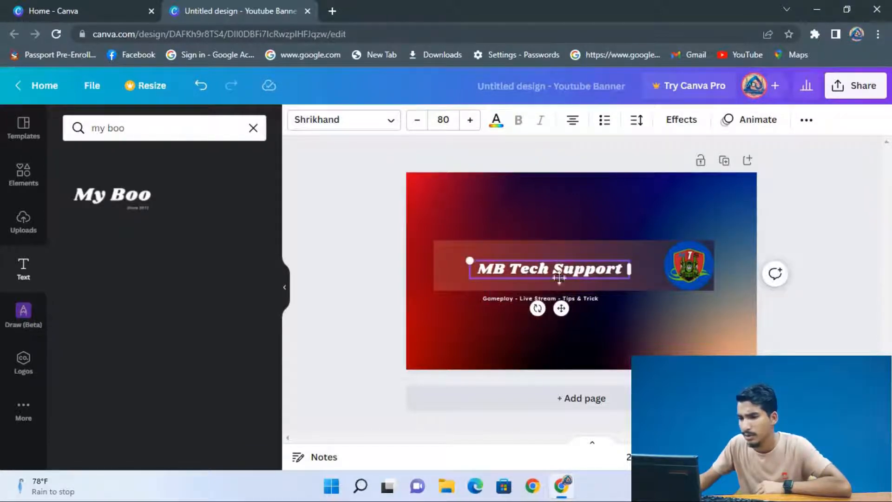
- Move the "MB Tech Support" title up to the top edge of the translucent band, just beside the round logo
{"action": "left_click_drag", "start_coordinate": [558, 278], "coordinate": [585, 259]}
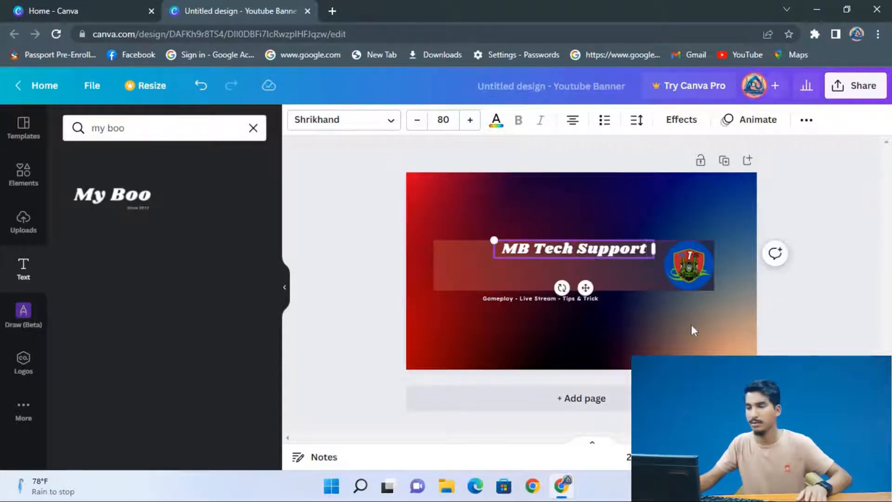
{"action": "left_click", "coordinate": [798, 337]}
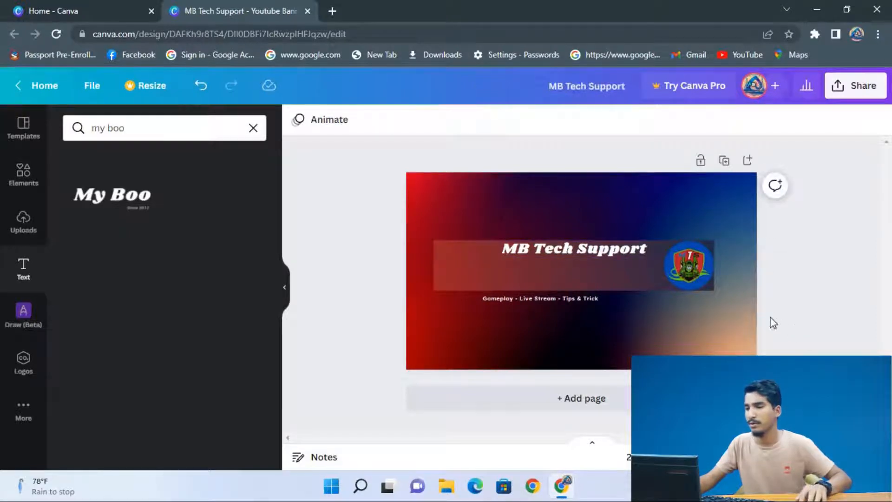
{"action": "scroll", "coordinate": [782, 309], "scroll_direction": "up", "scroll_amount": 1}
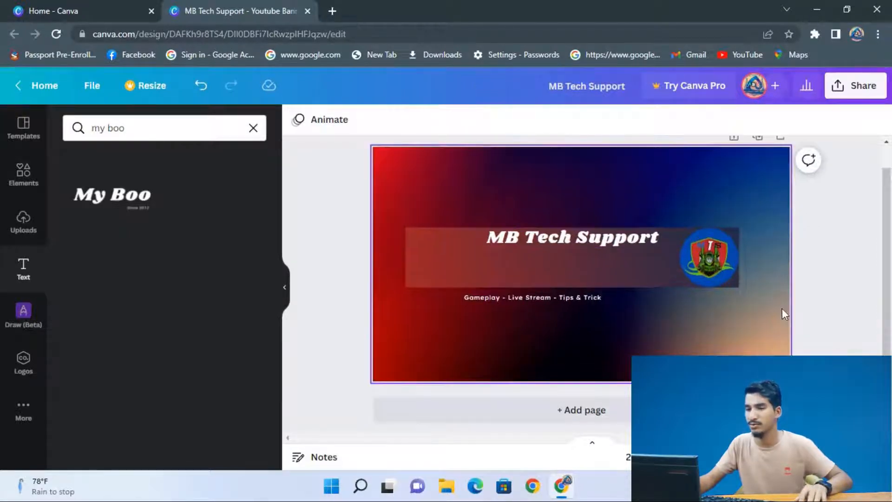
{"action": "scroll", "coordinate": [776, 322], "scroll_direction": "up", "scroll_amount": 1}
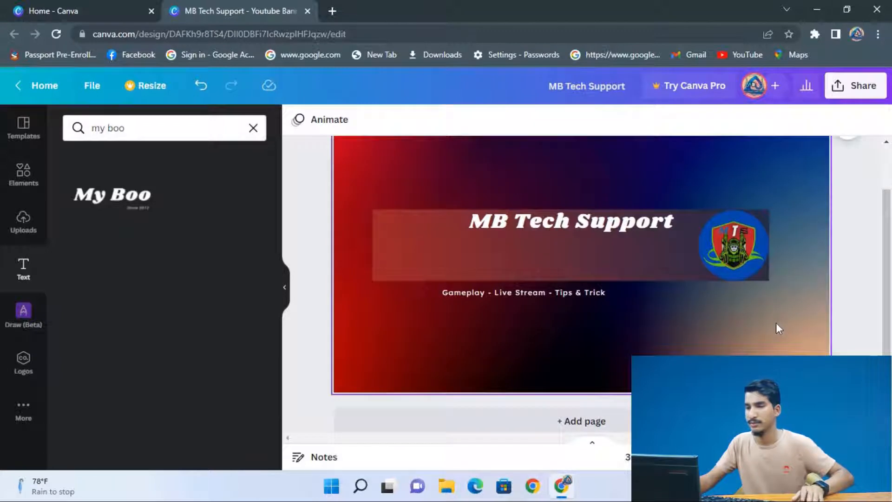
{"action": "scroll", "coordinate": [775, 322], "scroll_direction": "up", "scroll_amount": 1}
{"action": "left_click", "coordinate": [581, 282]}
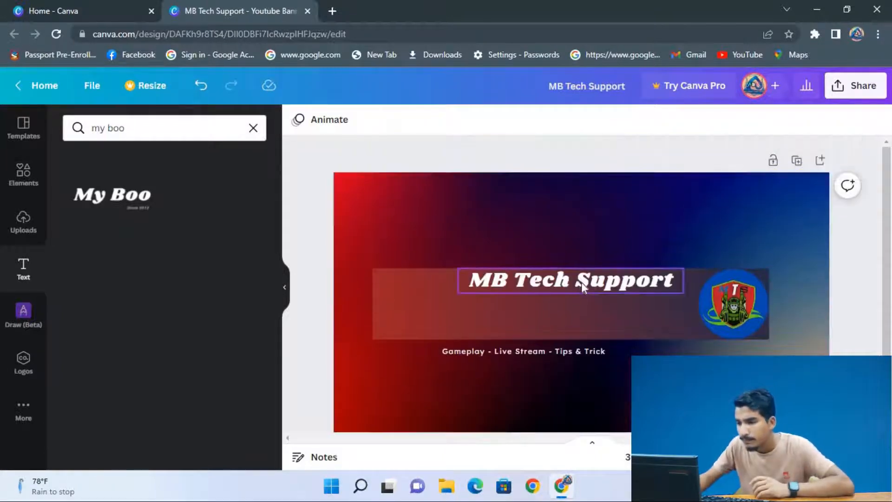
{"action": "left_click_drag", "start_coordinate": [587, 281], "coordinate": [587, 286]}
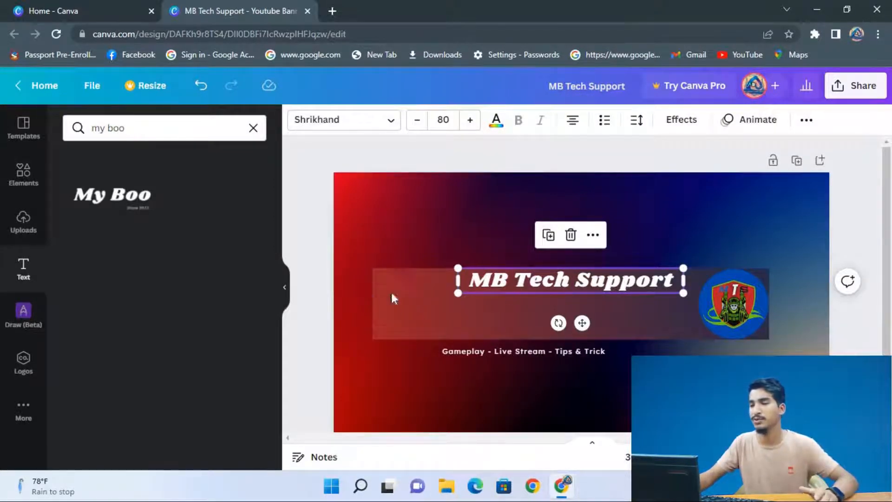
- Shorten the translucent band slightly at both ends and move the round MTS logo inward so it stays within the band
{"action": "left_click", "coordinate": [628, 307]}
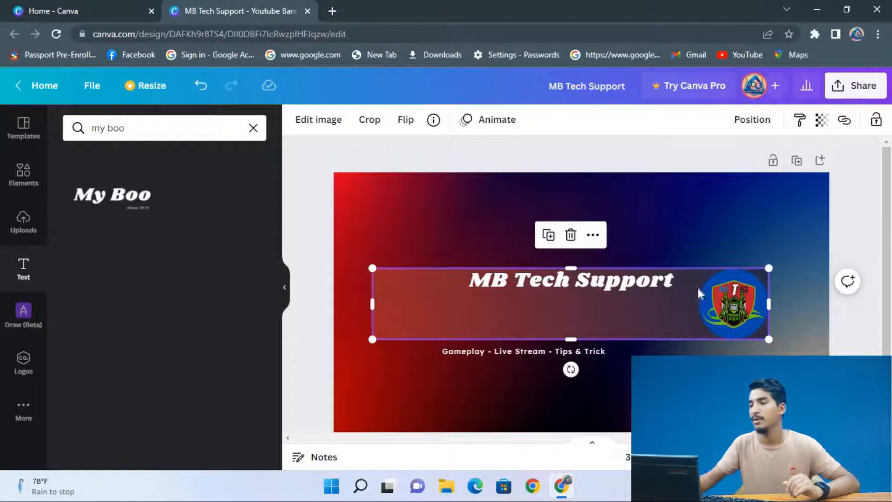
{"action": "mouse_move", "coordinate": [738, 301]}
{"action": "left_mouse_down"}
{"action": "mouse_move", "coordinate": [719, 298]}
{"action": "mouse_move", "coordinate": [755, 303]}
{"action": "left_mouse_up"}
{"action": "left_click", "coordinate": [767, 301]}
{"action": "left_click_drag", "start_coordinate": [382, 305], "coordinate": [384, 306]}
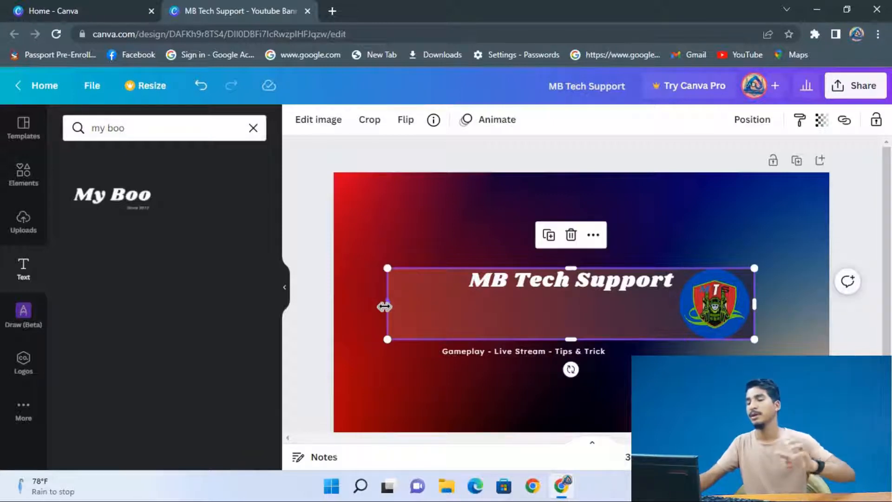
{"action": "left_click", "coordinate": [425, 233]}
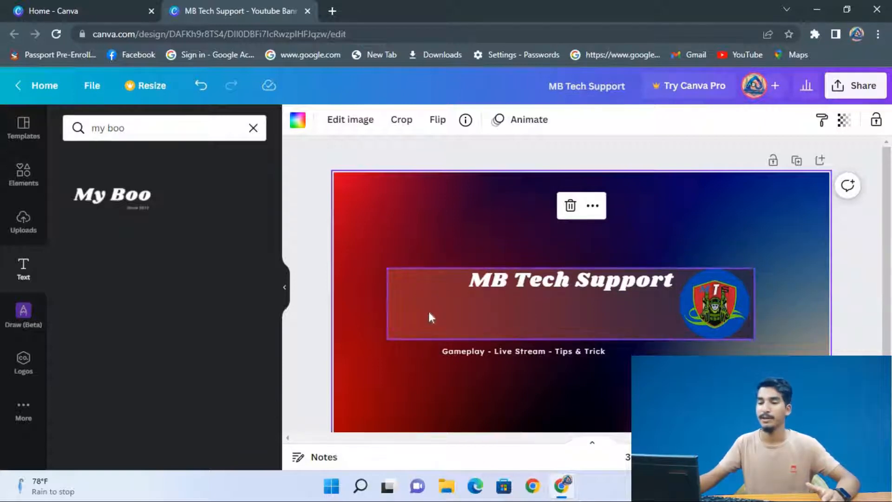
{"action": "left_click", "coordinate": [520, 319]}
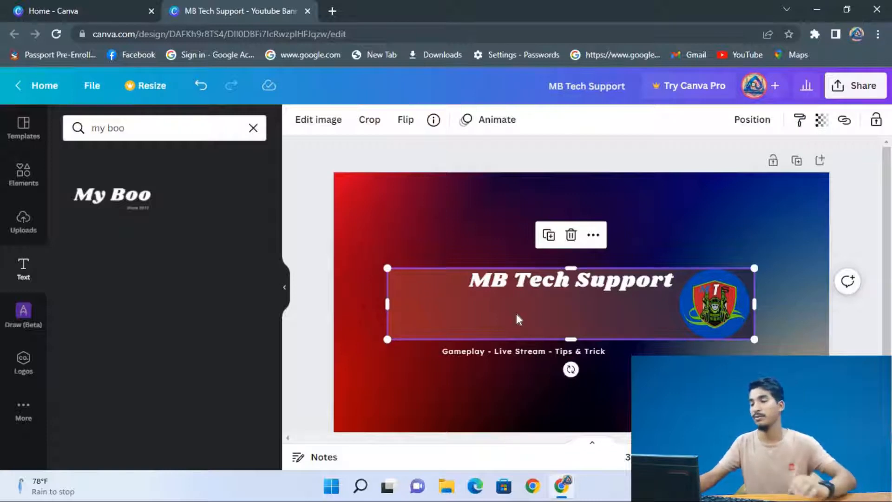
- Delete the "Gameplay - Live Stream - Tips & Trick" tagline beneath the translucent band
{"action": "left_click", "coordinate": [597, 352]}
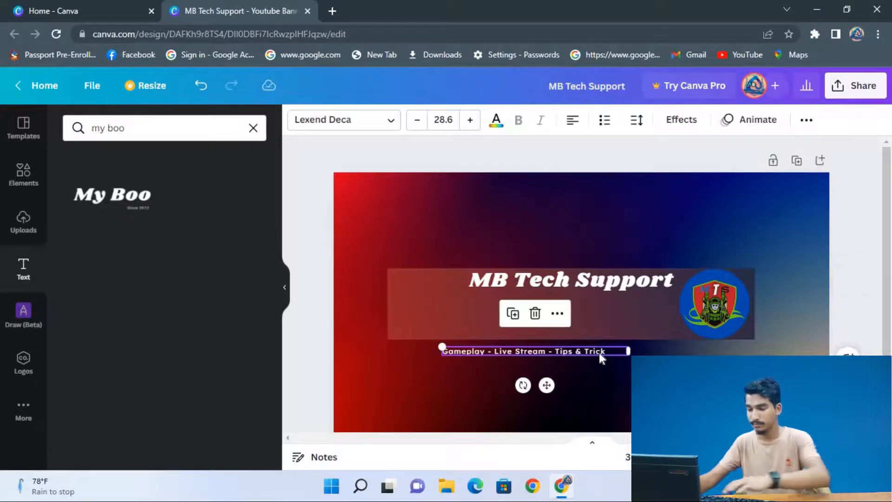
{"action": "key", "text": "Delete"}
{"action": "left_click", "coordinate": [542, 284]}
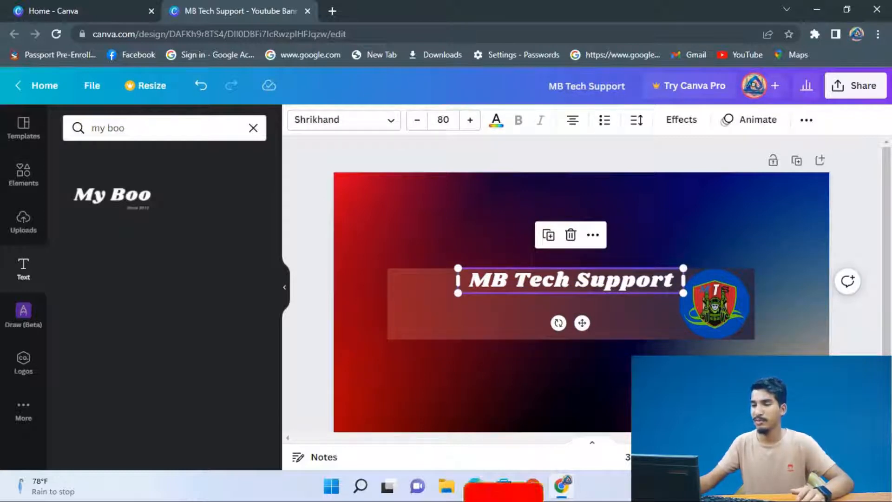
{"action": "left_click", "coordinate": [532, 258]}
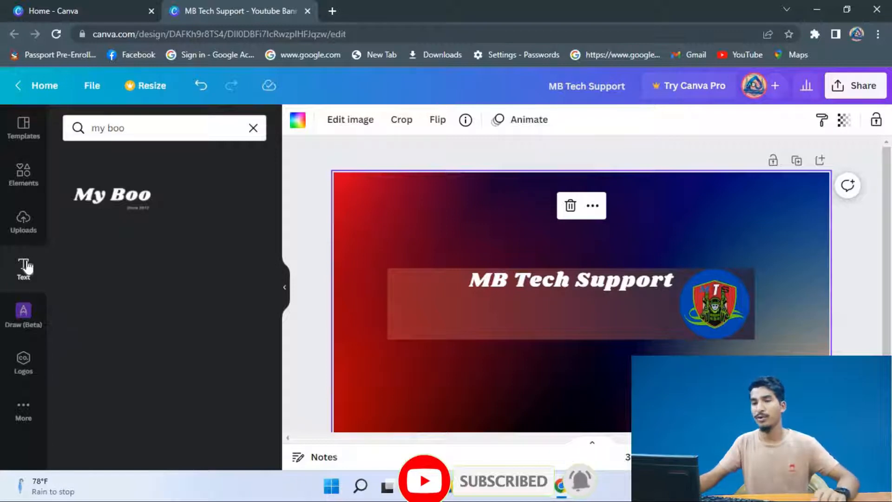
- Upload the cut-out portrait photo of the pointing man from the Desktop and add it to the banner
{"action": "left_click", "coordinate": [24, 223]}
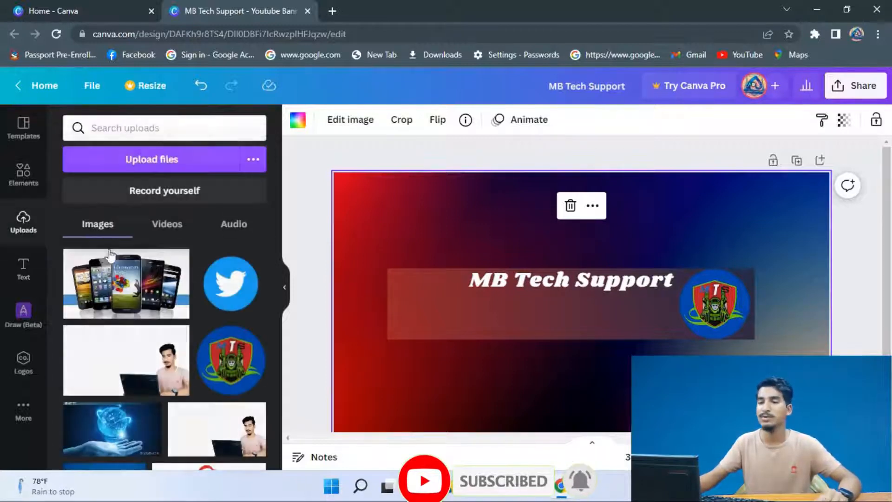
{"action": "left_click", "coordinate": [143, 165]}
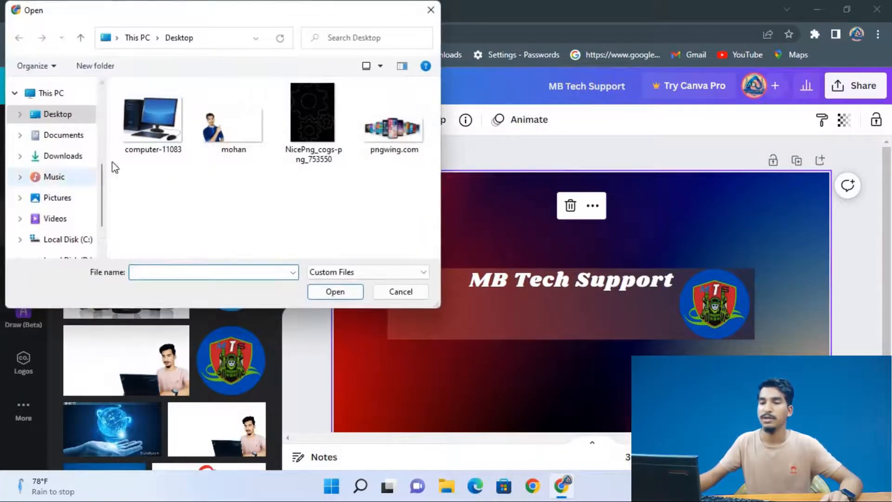
{"action": "left_click", "coordinate": [227, 134]}
{"action": "double_click", "coordinate": [221, 129]}
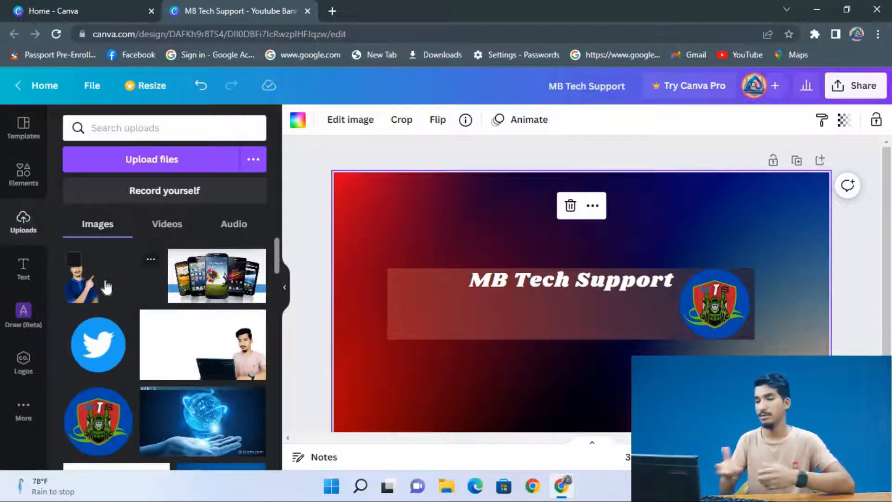
{"action": "left_click", "coordinate": [106, 286]}
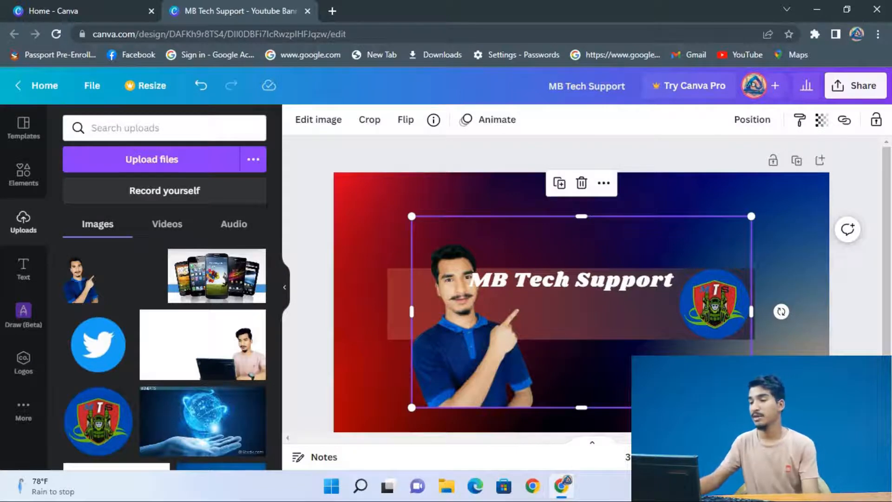
- Shrink the portrait photo to fit inside the translucent band and place it below the start of the title
{"action": "left_click_drag", "start_coordinate": [751, 407], "coordinate": [475, 325]}
{"action": "left_click_drag", "start_coordinate": [544, 276], "coordinate": [557, 265]}
{"action": "left_click", "coordinate": [700, 316]}
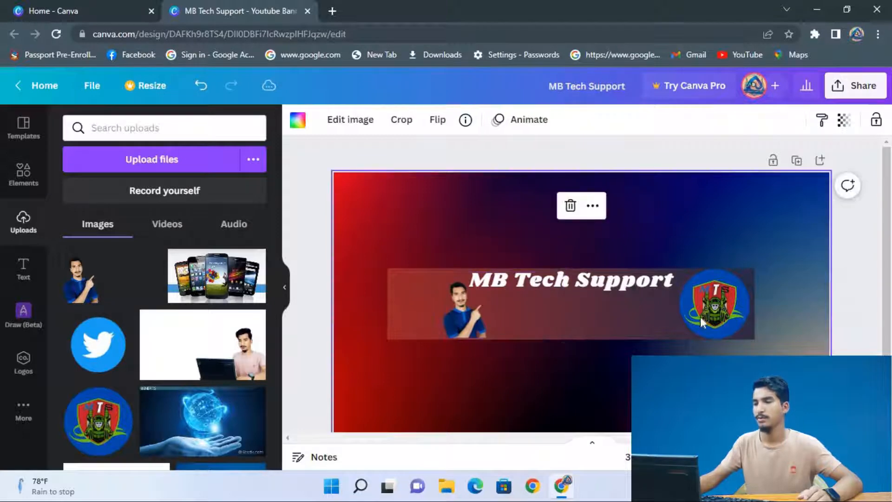
- Nudge the round MTS logo slightly inward from the end of the translucent band
{"action": "left_click_drag", "start_coordinate": [720, 314], "coordinate": [716, 314]}
{"action": "left_click", "coordinate": [720, 362]}
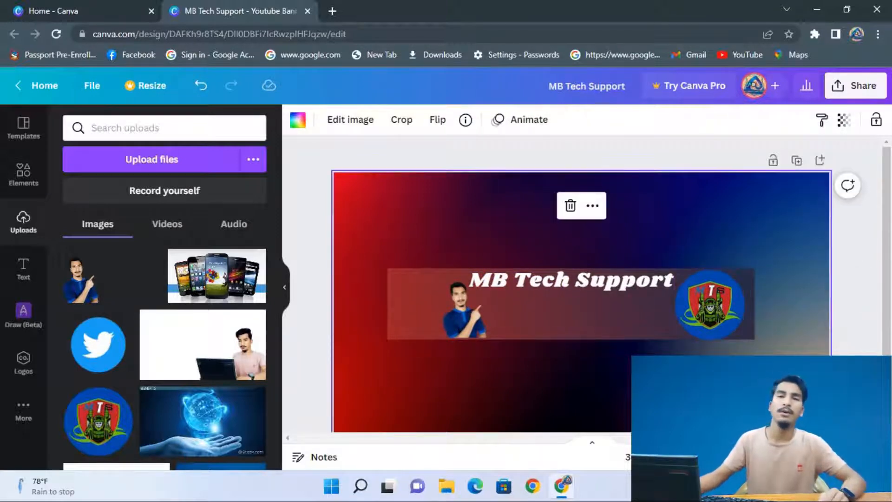
{"action": "left_click", "coordinate": [566, 320]}
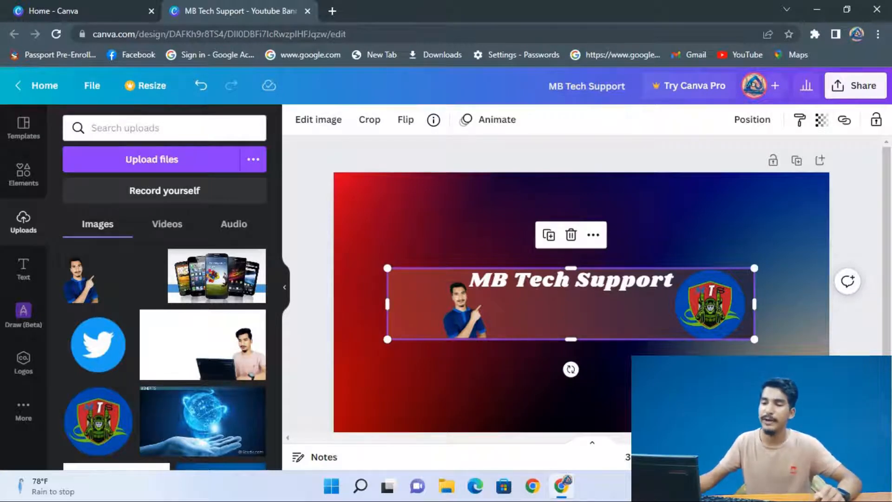
- Replace the gradient background with a solid default colour, trying coral, lime green and light blue
{"action": "left_click", "coordinate": [574, 360]}
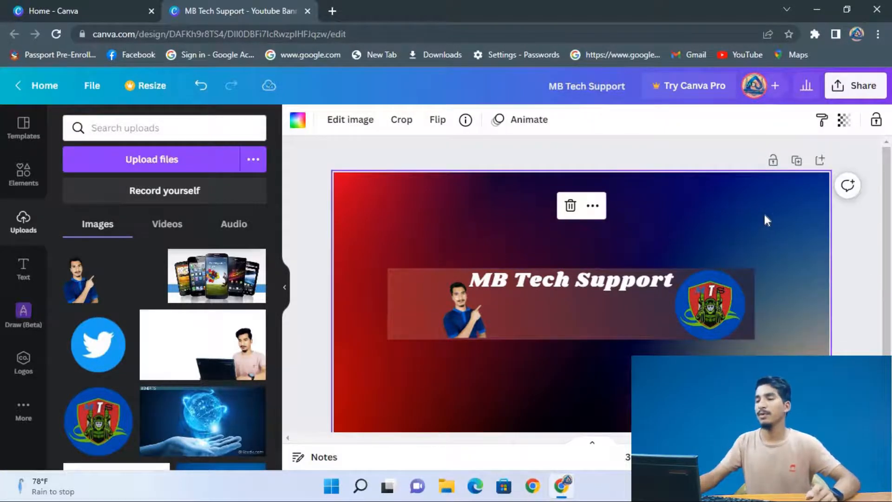
{"action": "double_click", "coordinate": [414, 227]}
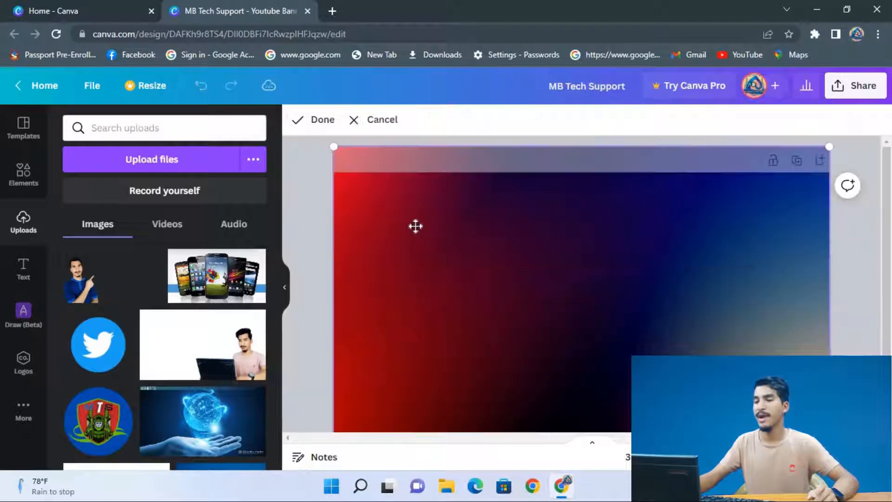
{"action": "key", "text": "Escape"}
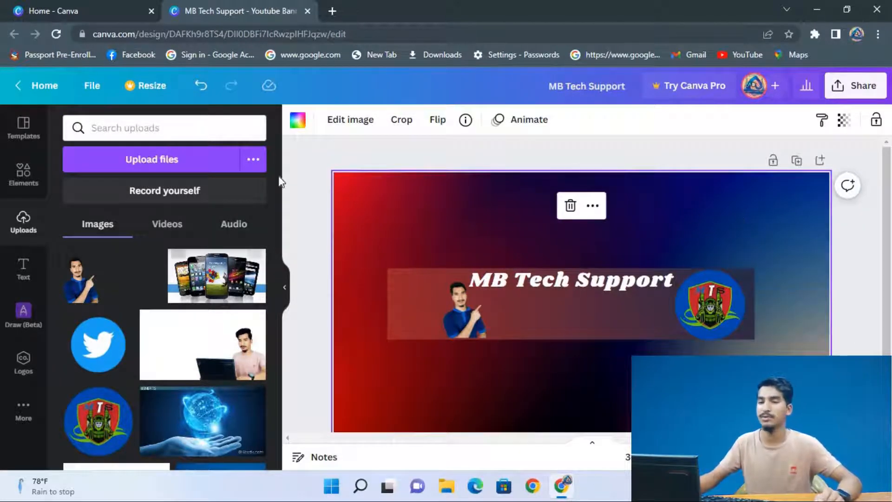
{"action": "left_click", "coordinate": [346, 120]}
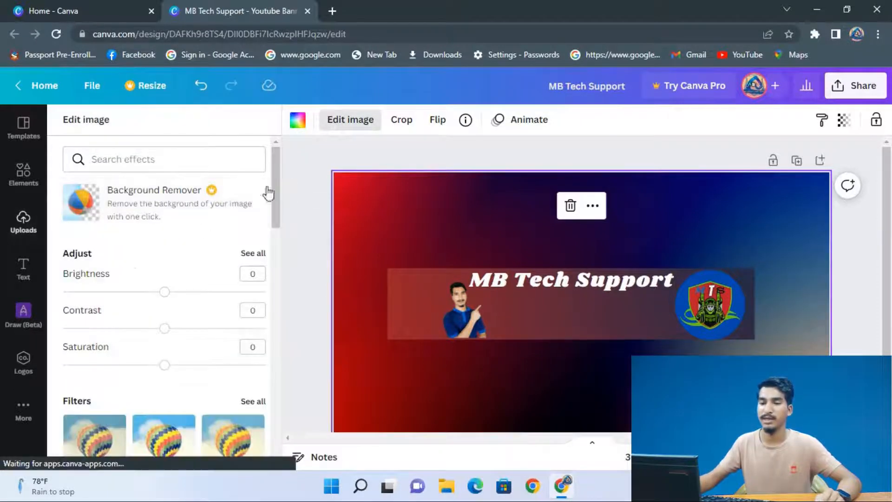
{"action": "left_click", "coordinate": [297, 120]}
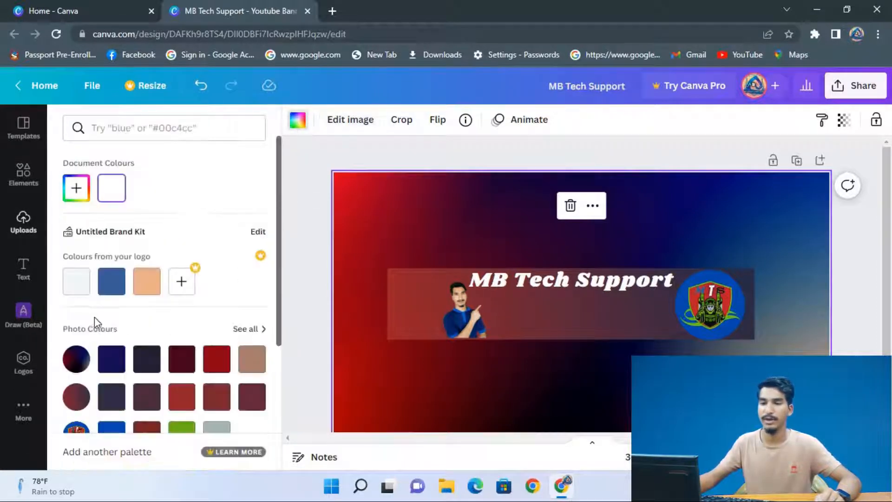
{"action": "scroll", "coordinate": [110, 308], "scroll_direction": "down", "scroll_amount": 4}
{"action": "left_click", "coordinate": [107, 335]}
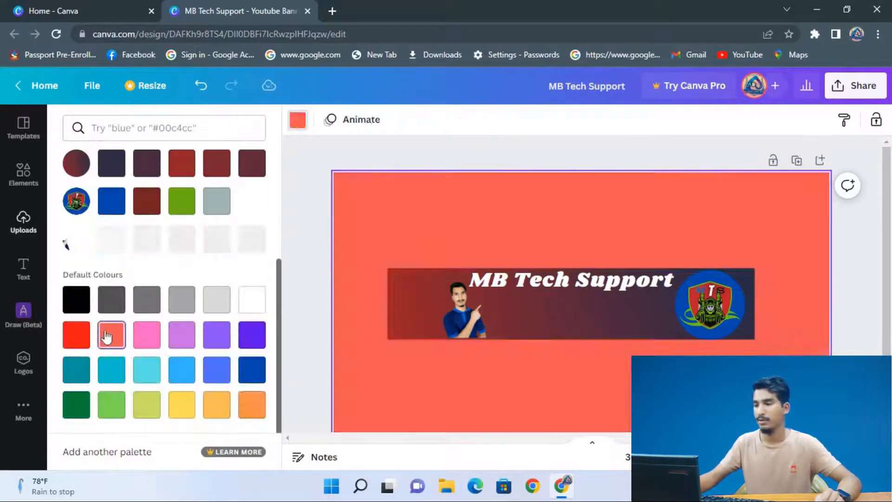
{"action": "left_click", "coordinate": [150, 409]}
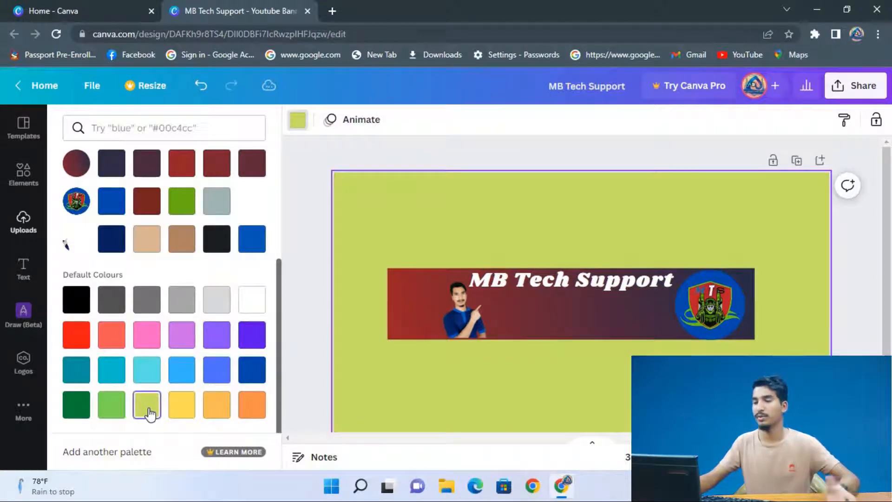
{"action": "left_click", "coordinate": [192, 374]}
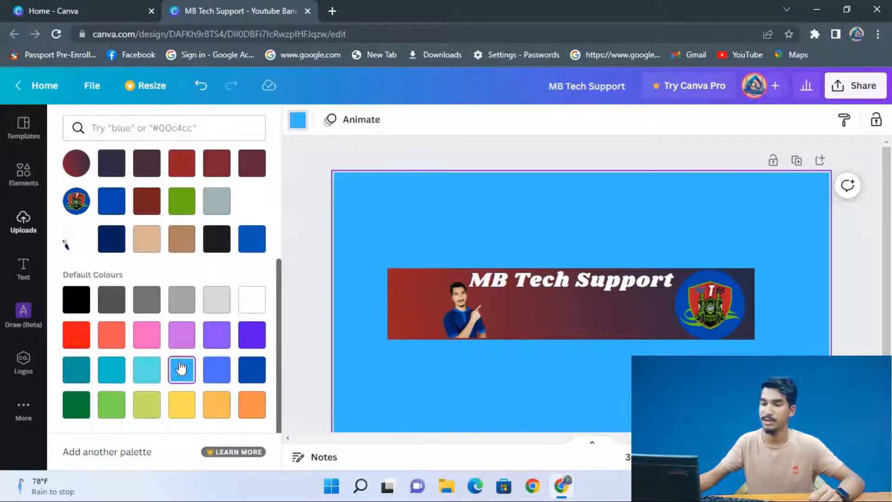
- Try turquoise as the banner's background colour, and settle on the medium blue from the default colours
{"action": "scroll", "coordinate": [180, 369], "scroll_direction": "up", "scroll_amount": 4}
{"action": "scroll", "coordinate": [171, 366], "scroll_direction": "down", "scroll_amount": 3}
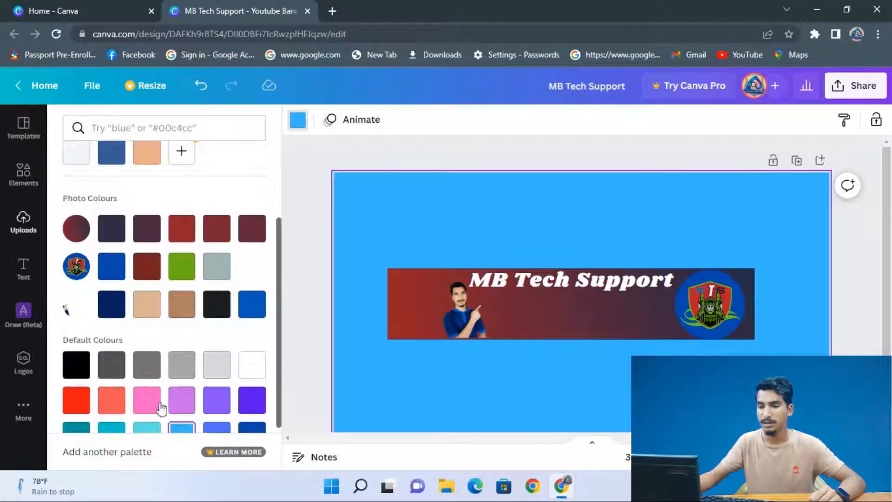
{"action": "scroll", "coordinate": [109, 380], "scroll_direction": "down", "scroll_amount": 1}
{"action": "left_click", "coordinate": [110, 379]}
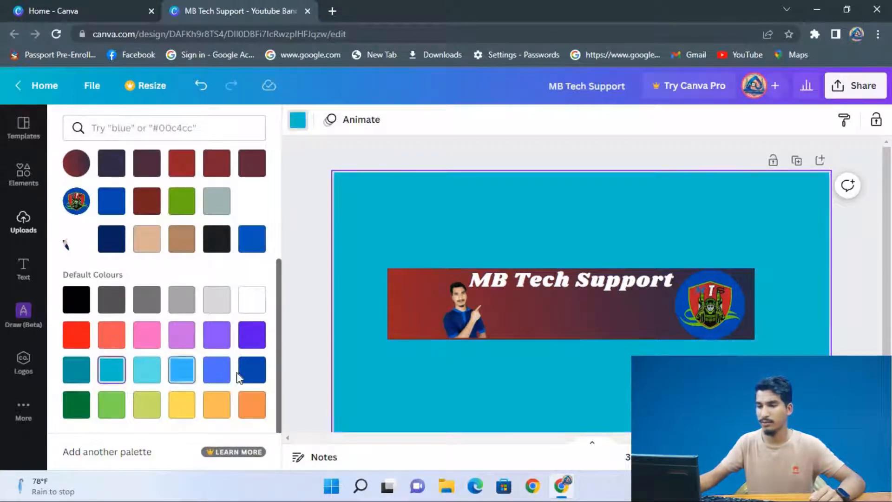
{"action": "left_click", "coordinate": [221, 376]}
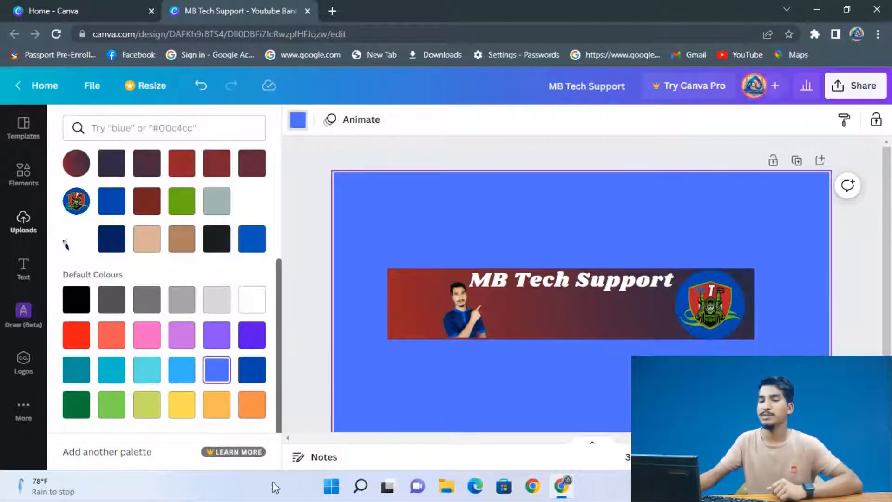
- Upload the NicePng_cogs-png_753550 gear image from the Desktop and add it to the banner
{"action": "right_click", "coordinate": [457, 317]}
{"action": "left_click", "coordinate": [459, 319]}
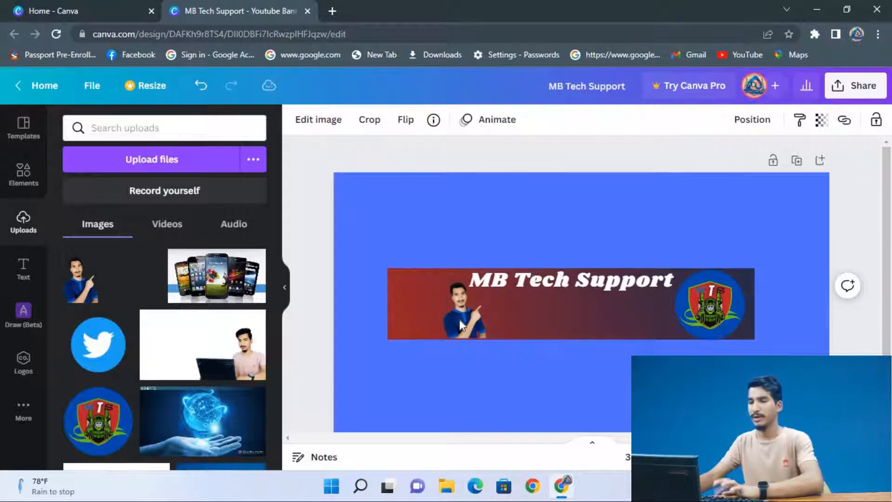
{"action": "left_click", "coordinate": [459, 319]}
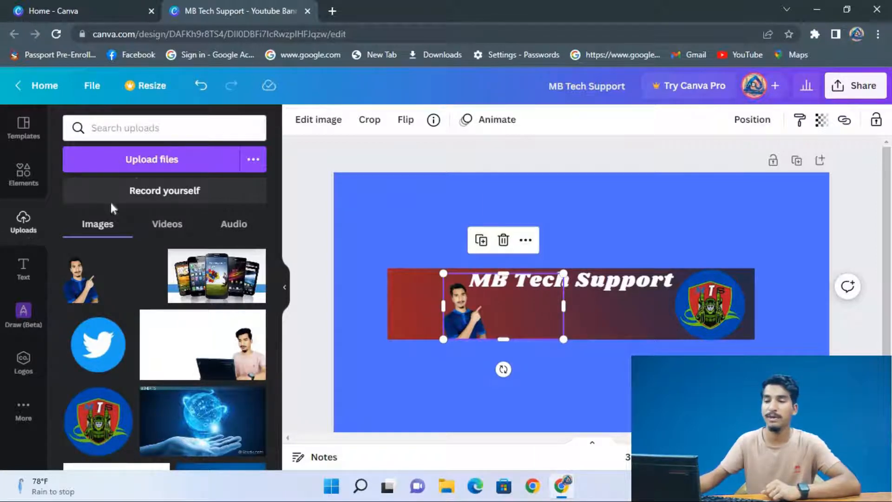
{"action": "left_click", "coordinate": [140, 166]}
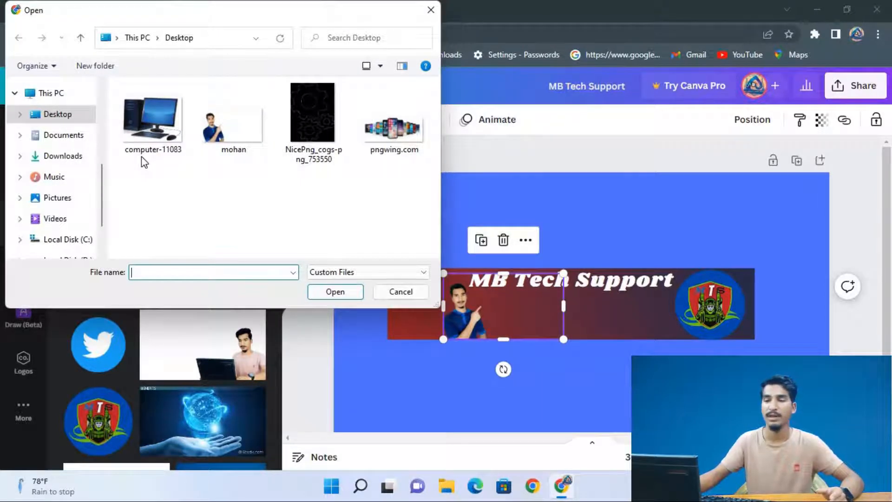
{"action": "left_click", "coordinate": [311, 134]}
{"action": "double_click", "coordinate": [310, 132]}
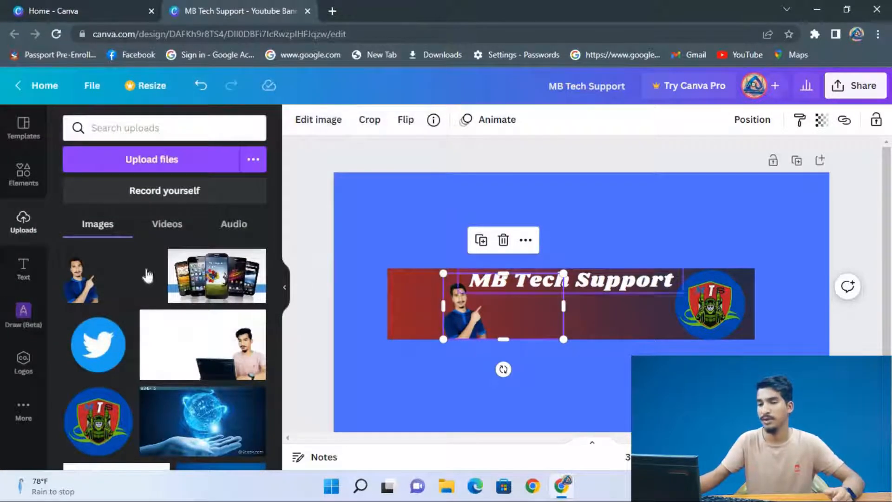
{"action": "left_click", "coordinate": [111, 293]}
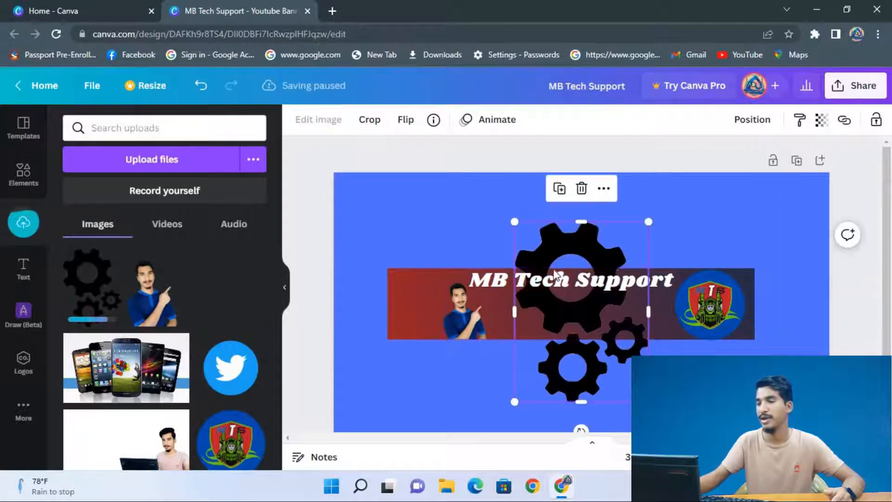
- Shrink the gear image to fit inside the gradient band and place it below the title, beside the portrait
{"action": "left_click_drag", "start_coordinate": [514, 222], "coordinate": [602, 340]}
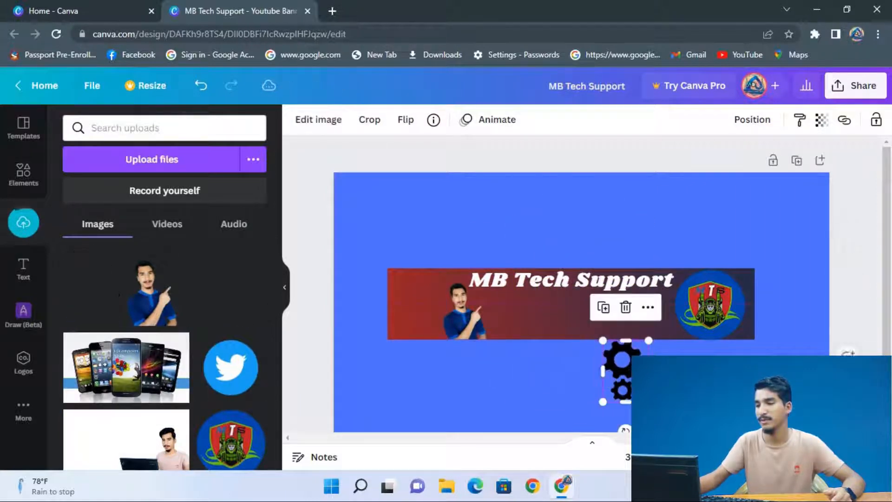
{"action": "left_click_drag", "start_coordinate": [615, 376], "coordinate": [531, 334]}
{"action": "left_click_drag", "start_coordinate": [563, 359], "coordinate": [549, 339]}
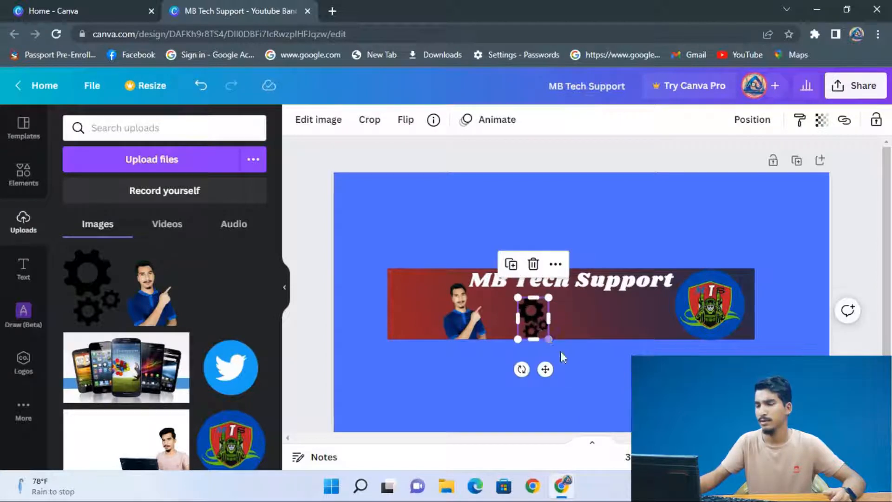
{"action": "left_click", "coordinate": [559, 352]}
{"action": "left_click", "coordinate": [530, 321]}
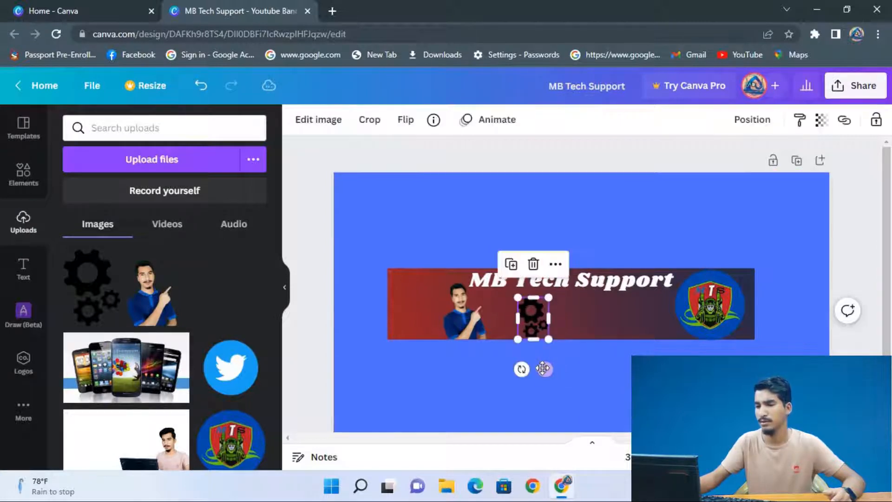
- Rotate the gear image clockwise by about 12°
{"action": "left_click_drag", "start_coordinate": [522, 369], "coordinate": [513, 372]}
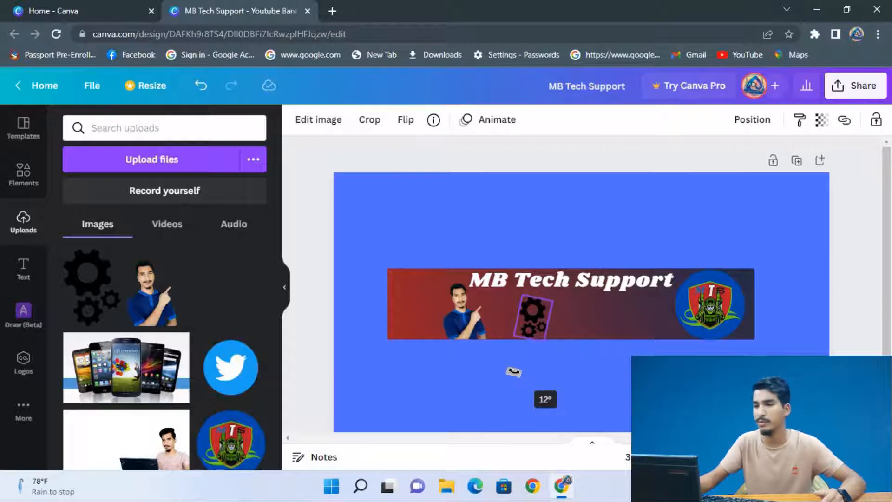
{"action": "left_click_drag", "start_coordinate": [515, 371], "coordinate": [513, 369]}
{"action": "double_click", "coordinate": [534, 327]}
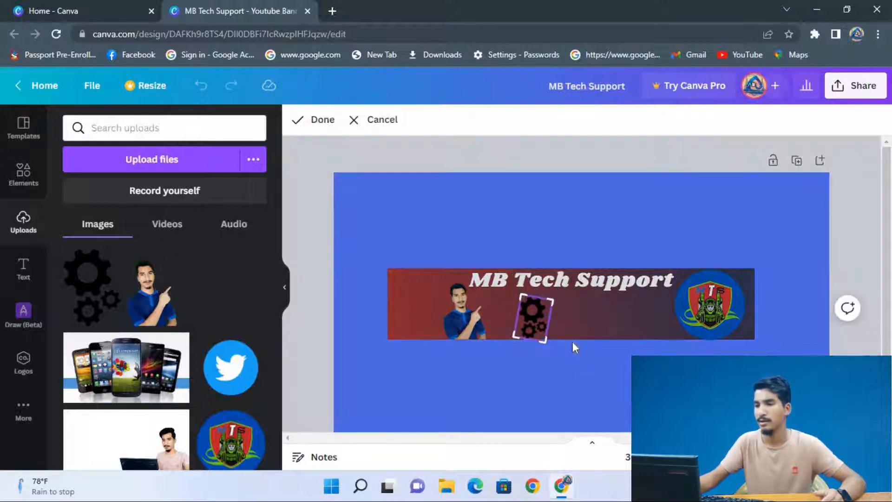
{"action": "key", "text": "Escape"}
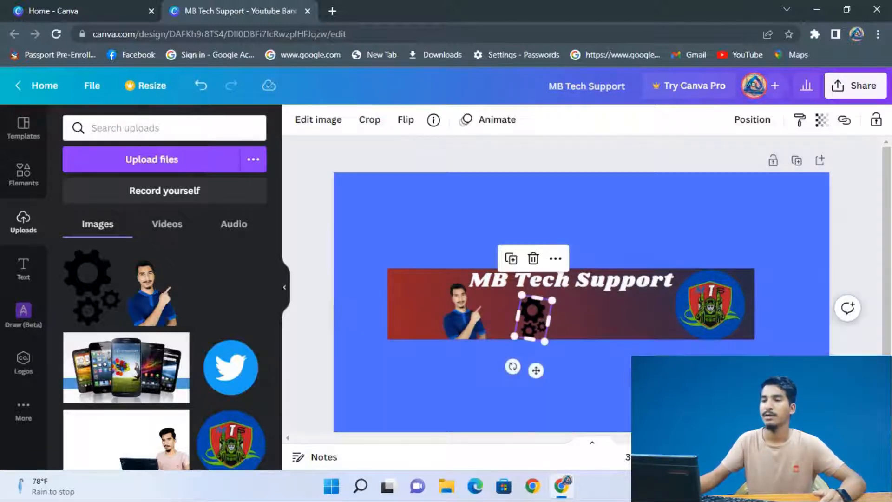
- Set the gradient band image's brightness to 49 and try adjusting its contrast
{"action": "left_click", "coordinate": [594, 329]}
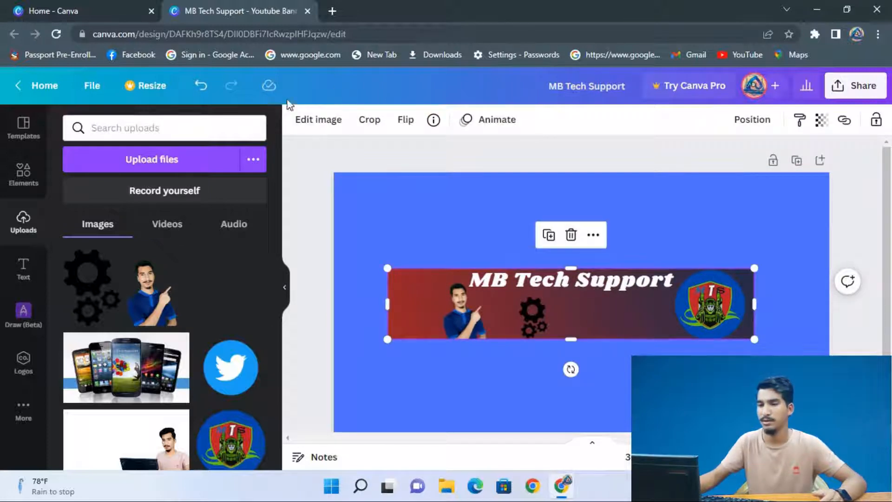
{"action": "left_click", "coordinate": [311, 121]}
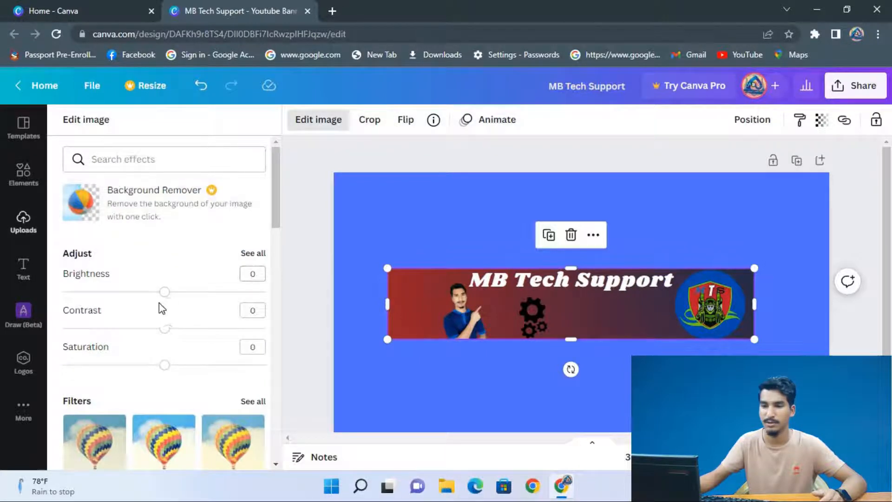
{"action": "left_click_drag", "start_coordinate": [167, 299], "coordinate": [216, 308]}
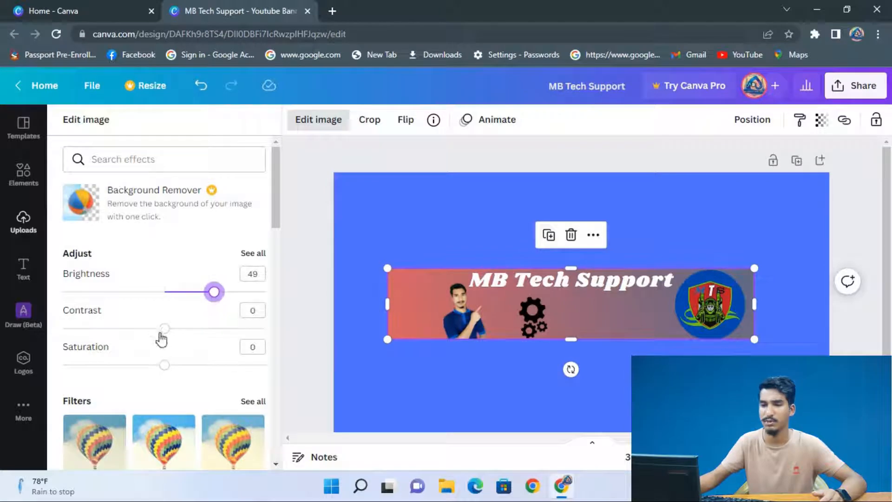
{"action": "left_click_drag", "start_coordinate": [166, 332], "coordinate": [205, 384]}
{"action": "left_click", "coordinate": [412, 213]}
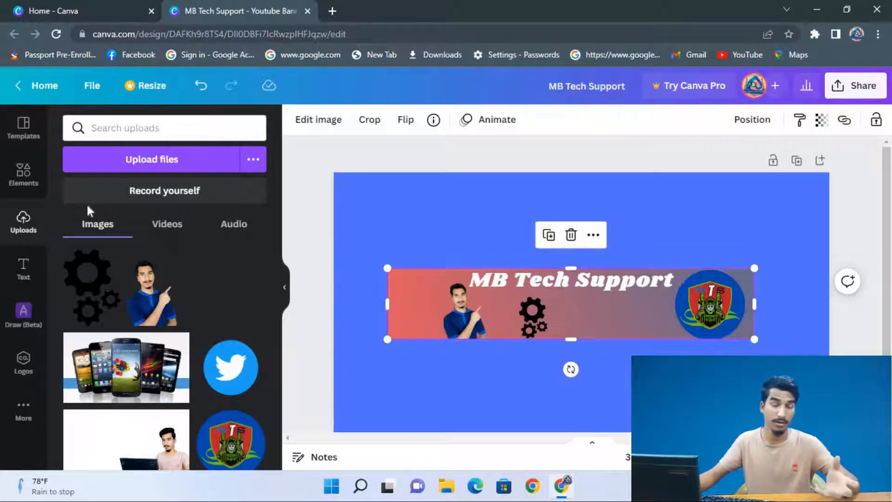
- Upload the pngwing.com phones image from the Desktop and scale it down on the banner
{"action": "left_click", "coordinate": [137, 160]}
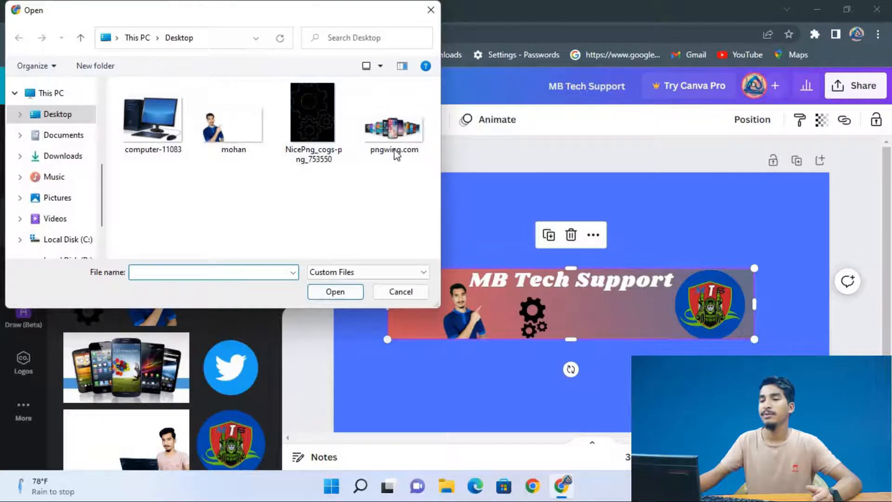
{"action": "double_click", "coordinate": [398, 139]}
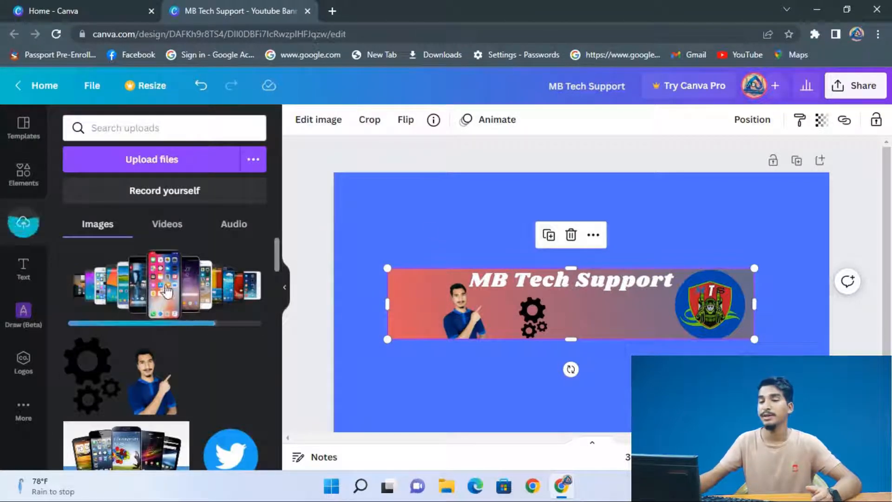
{"action": "left_click_drag", "start_coordinate": [404, 241], "coordinate": [576, 269]}
- Fit the phones image, cropped to the three central phones and slightly tilted, between the portrait and the gears
{"action": "left_click_drag", "start_coordinate": [574, 319], "coordinate": [532, 294]}
{"action": "left_click", "coordinate": [541, 324]}
{"action": "left_click_drag", "start_coordinate": [511, 371], "coordinate": [510, 321]}
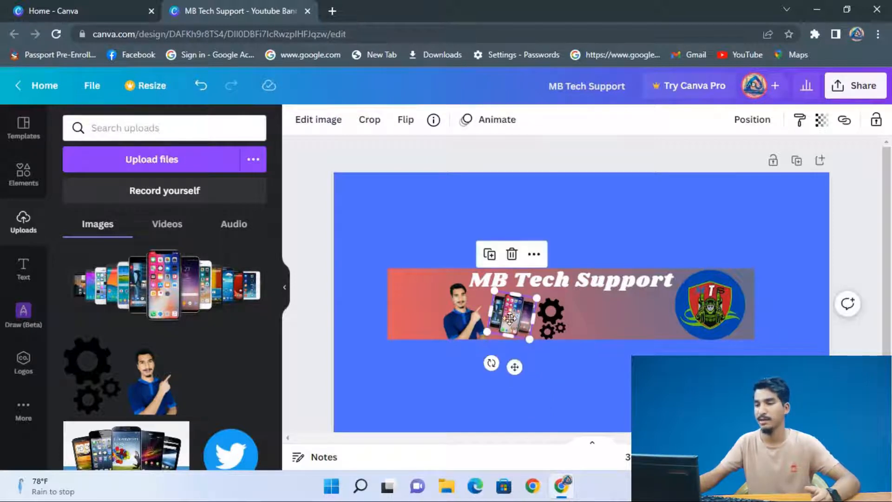
{"action": "left_click", "coordinate": [611, 319]}
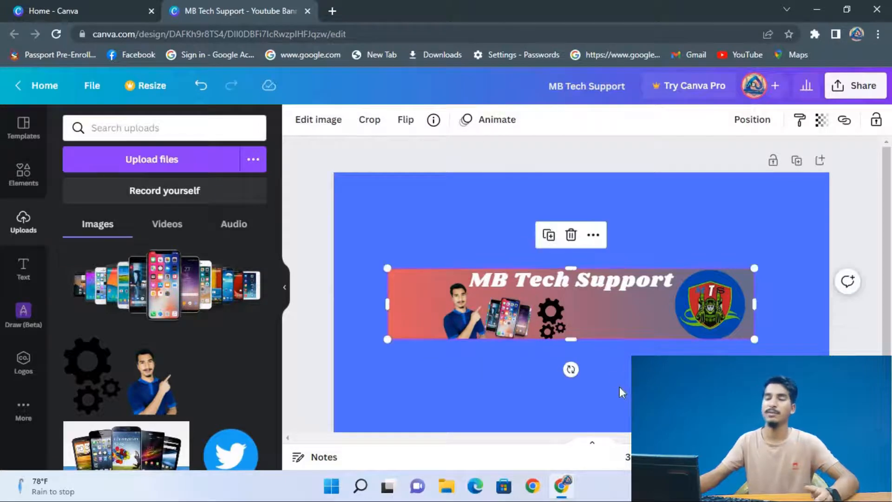
- Upload the computer-11083 image from the Desktop and shrink it to fit in the band between the gears and the logo
{"action": "left_click", "coordinate": [144, 161]}
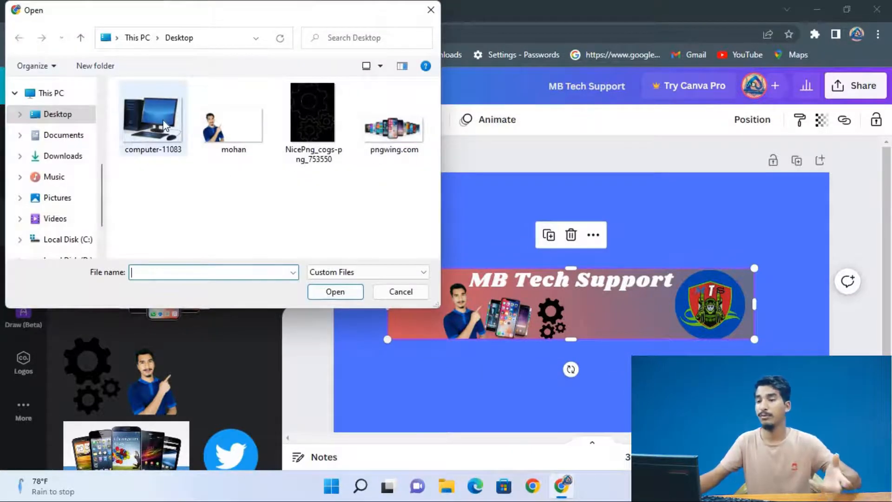
{"action": "double_click", "coordinate": [164, 119]}
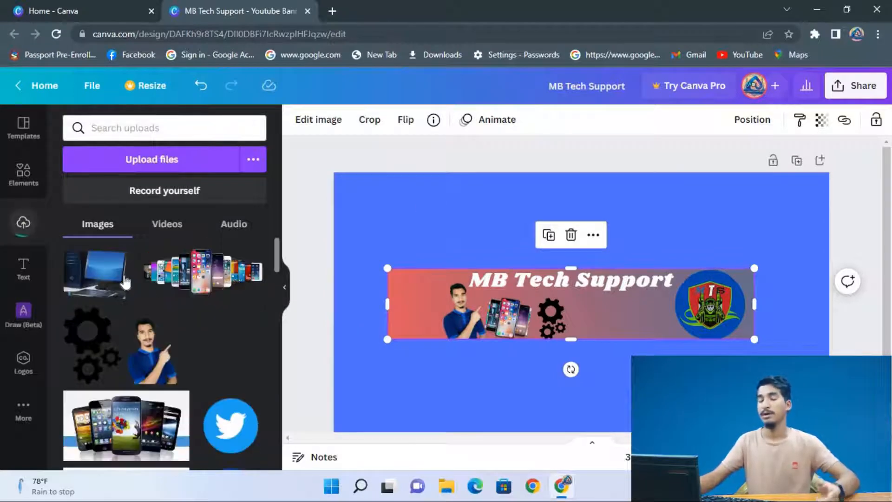
{"action": "left_click", "coordinate": [95, 274]}
{"action": "left_click_drag", "start_coordinate": [448, 210], "coordinate": [615, 308]}
{"action": "left_click_drag", "start_coordinate": [657, 356], "coordinate": [576, 312]}
- Space out the gears and phones below the title, and nudge the round logo slightly inward
{"action": "left_click", "coordinate": [561, 322]}
{"action": "left_click", "coordinate": [511, 318]}
{"action": "left_click_drag", "start_coordinate": [511, 318], "coordinate": [529, 317]}
{"action": "left_click", "coordinate": [681, 345]}
{"action": "left_click", "coordinate": [694, 307]}
{"action": "left_click_drag", "start_coordinate": [694, 306], "coordinate": [688, 309]}
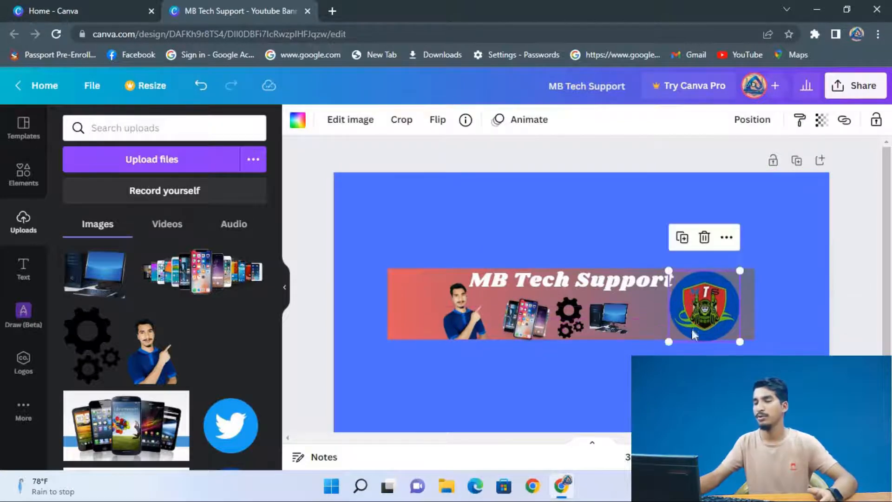
- Try red from the default colours on the whole MB Tech Support title
{"action": "left_click", "coordinate": [557, 284]}
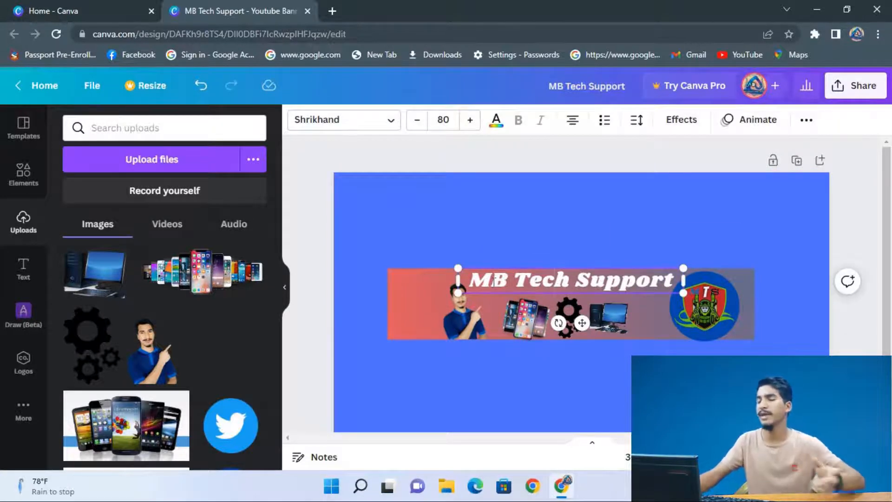
{"action": "double_click", "coordinate": [508, 282]}
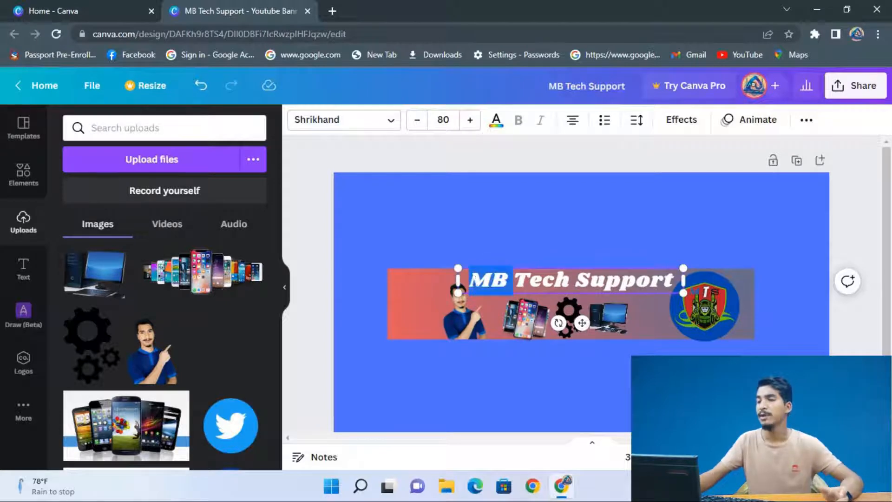
{"action": "left_click", "coordinate": [484, 281]}
{"action": "left_click_drag", "start_coordinate": [475, 279], "coordinate": [563, 214]}
{"action": "left_click_drag", "start_coordinate": [655, 279], "coordinate": [673, 281]}
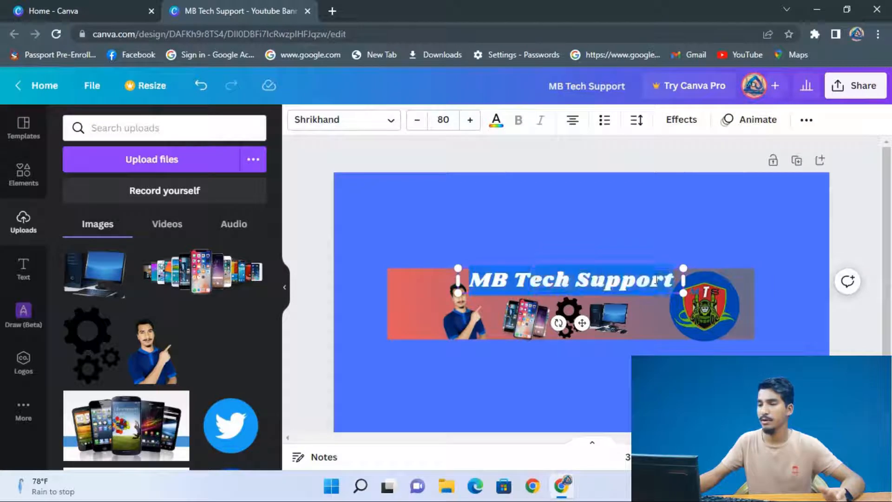
{"action": "left_click", "coordinate": [495, 120]}
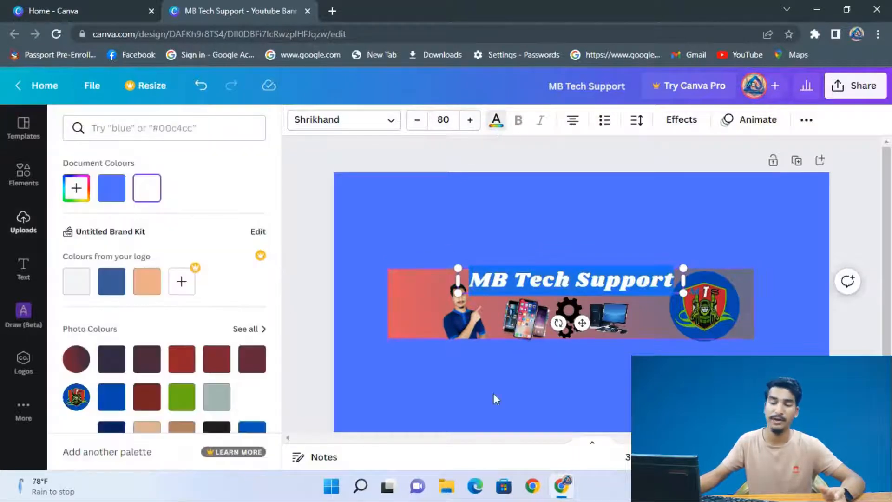
{"action": "scroll", "coordinate": [150, 335], "scroll_direction": "down", "scroll_amount": 4}
{"action": "left_click", "coordinate": [76, 333]}
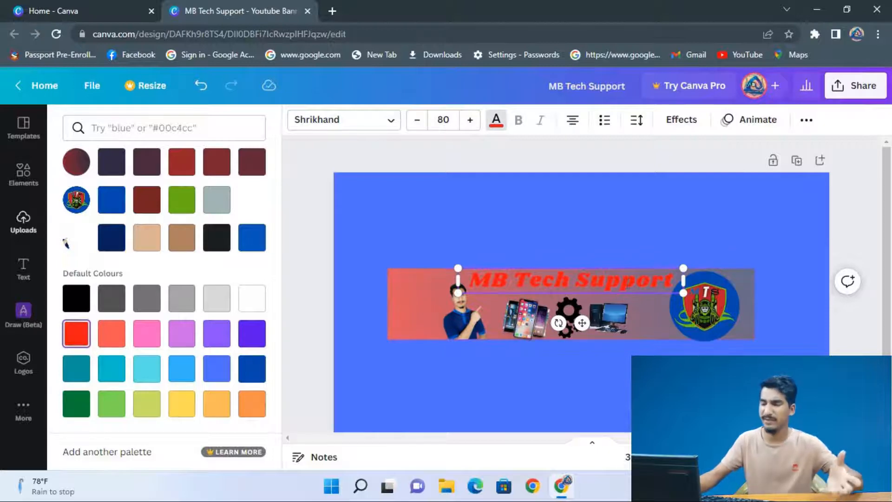
- Recolour the MB Tech Support title with the off-white swatch from the logo colours
{"action": "left_click", "coordinate": [628, 281]}
{"action": "left_click", "coordinate": [500, 132]}
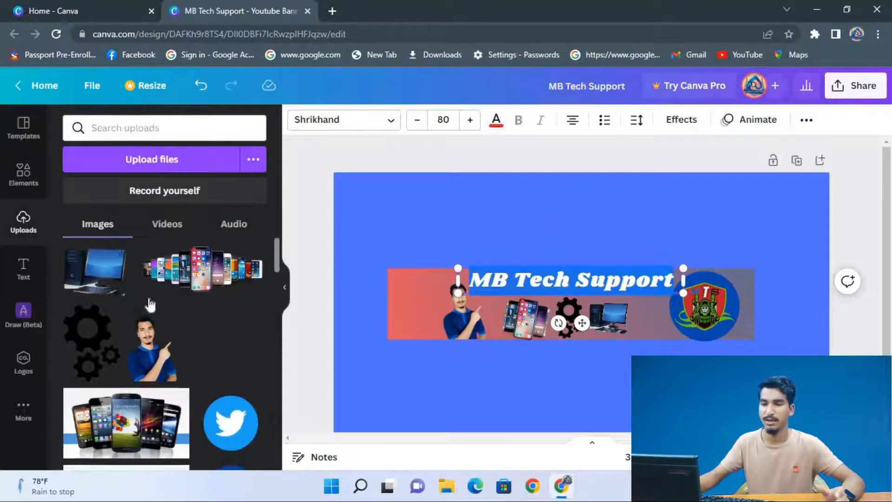
{"action": "scroll", "coordinate": [140, 282], "scroll_direction": "down", "scroll_amount": 3}
{"action": "left_click", "coordinate": [496, 120]}
{"action": "left_click", "coordinate": [77, 281]}
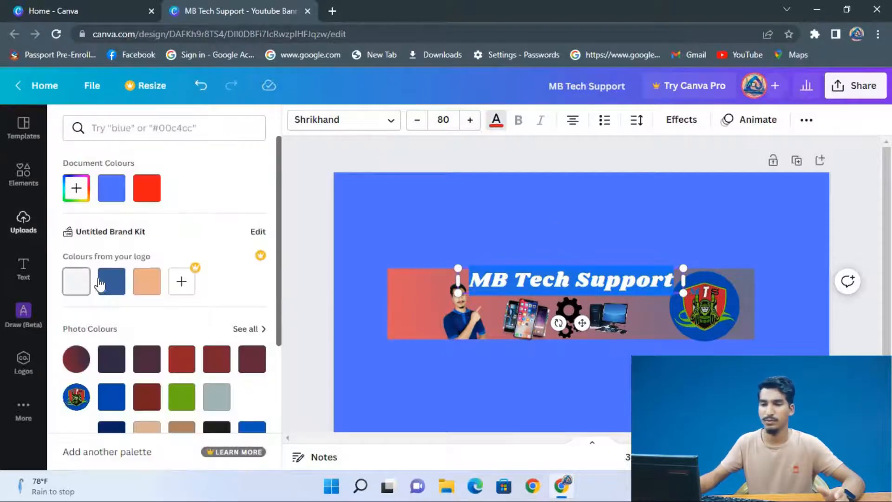
{"action": "left_click", "coordinate": [659, 325]}
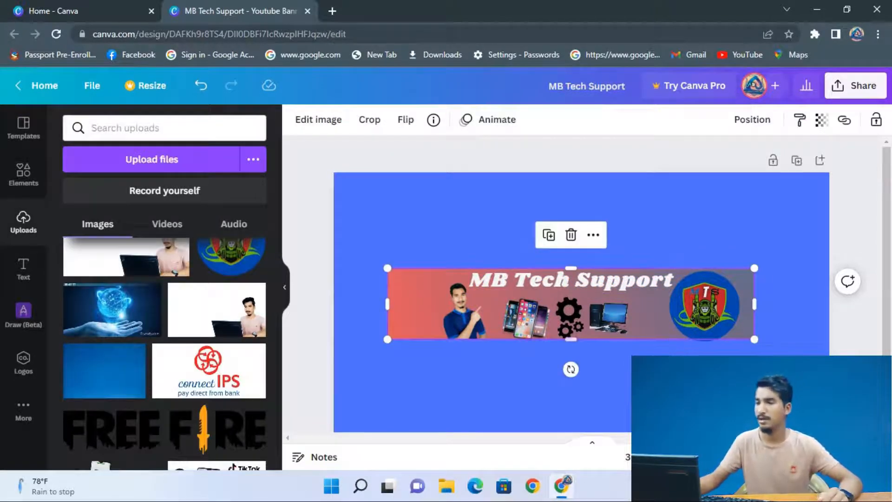
{"action": "left_click", "coordinate": [748, 355]}
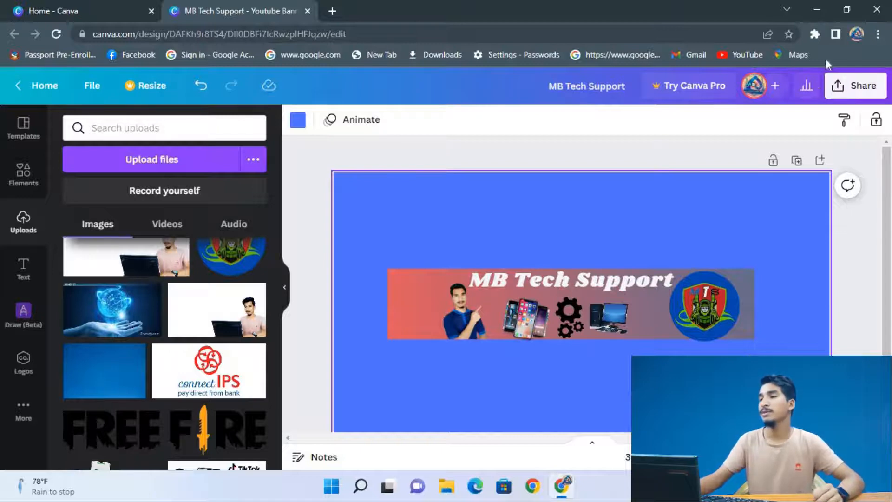
- Download the finished banner design as a PNG file
{"action": "left_click", "coordinate": [863, 89]}
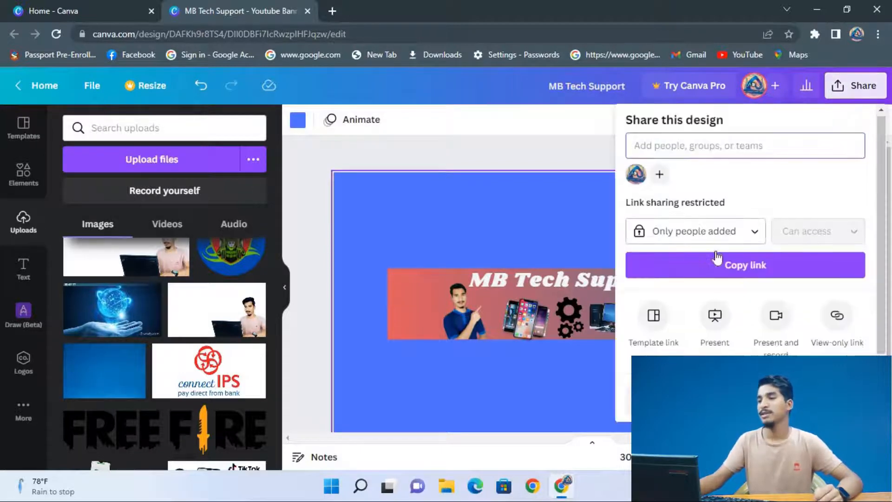
{"action": "scroll", "coordinate": [706, 288], "scroll_direction": "down", "scroll_amount": 3}
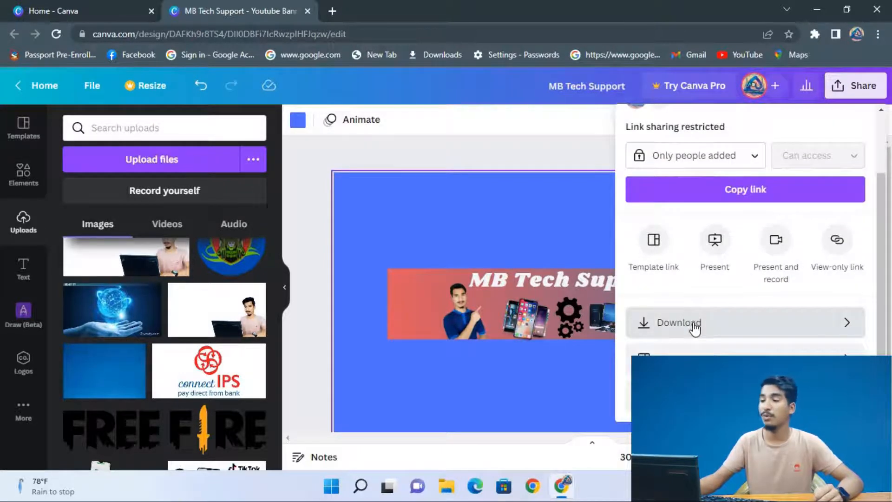
{"action": "left_click", "coordinate": [694, 328]}
{"action": "left_click", "coordinate": [778, 183]}
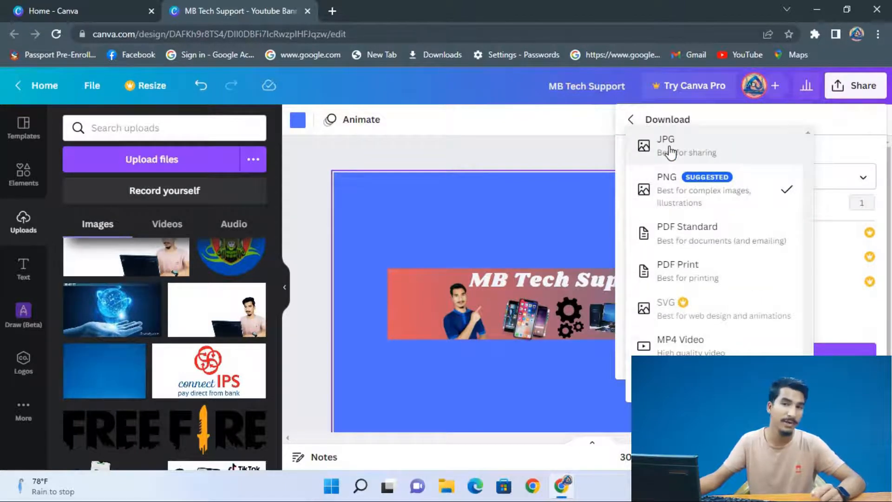
{"action": "left_click", "coordinate": [680, 192]}
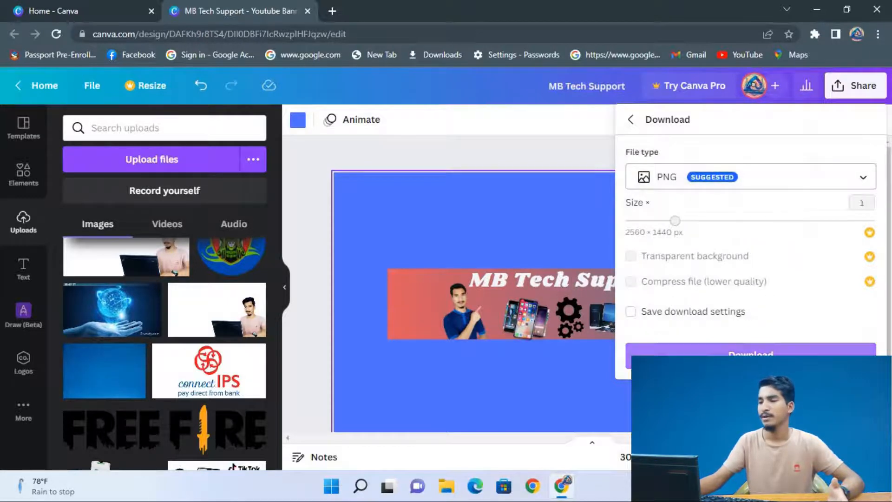
{"action": "left_click", "coordinate": [750, 353]}
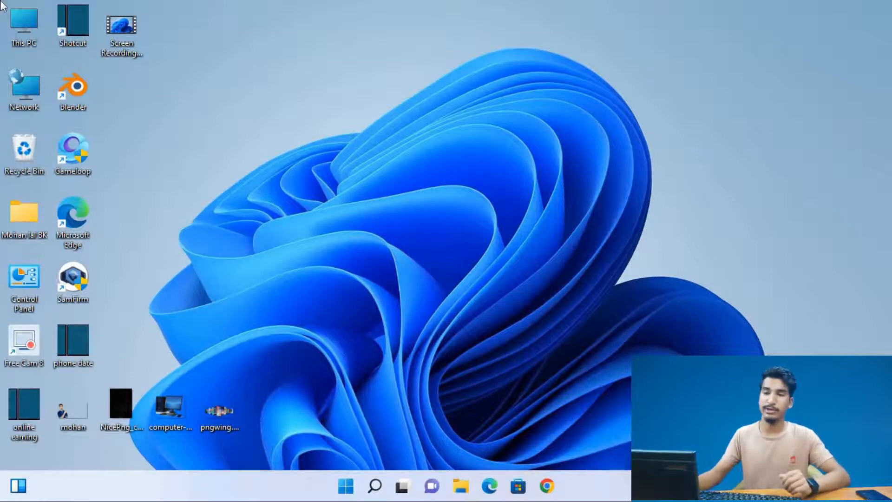
- Open the downloaded MB Tech Support image from the Downloads folder to examine the banner up close, and close both windows
{"action": "double_click", "coordinate": [37, 10]}
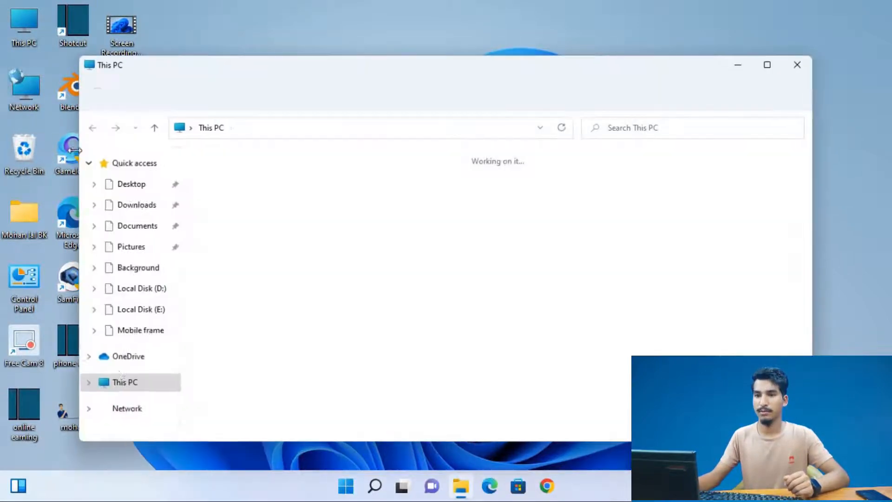
{"action": "scroll", "coordinate": [149, 232], "scroll_direction": "up", "scroll_amount": 2}
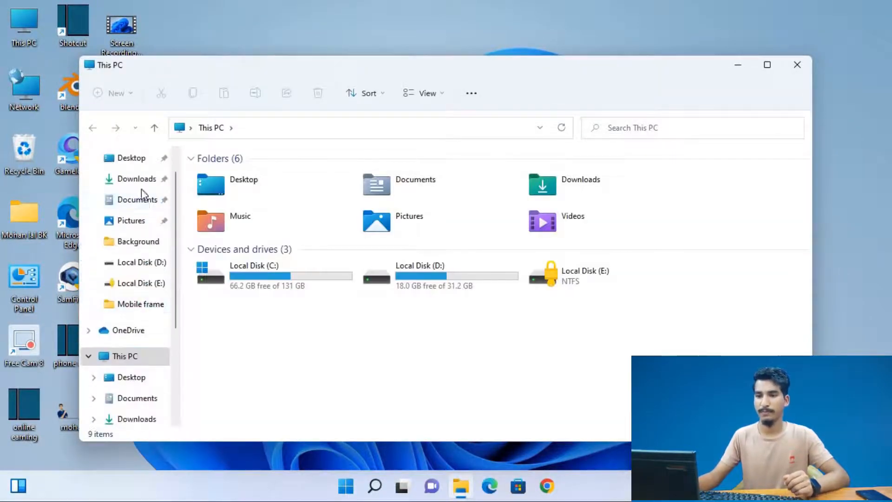
{"action": "left_click", "coordinate": [137, 178]}
{"action": "double_click", "coordinate": [264, 191]}
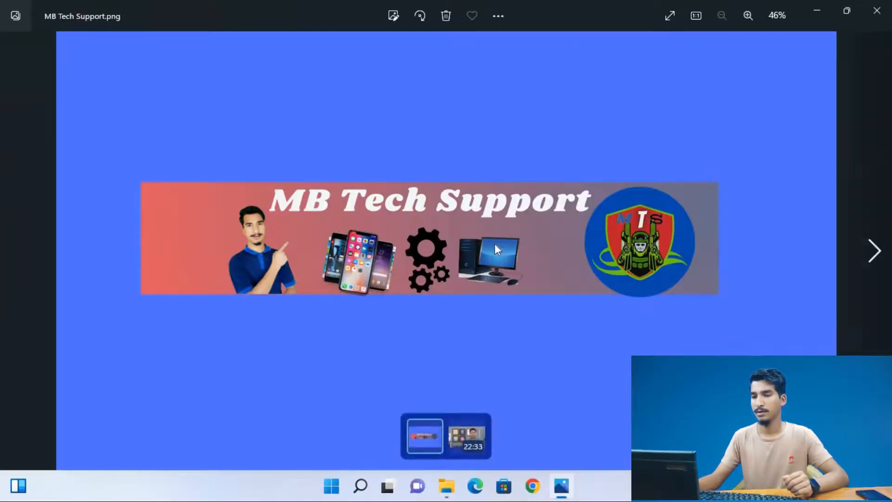
{"action": "double_click", "coordinate": [494, 243]}
{"action": "left_click_drag", "start_coordinate": [378, 259], "coordinate": [470, 292]}
{"action": "double_click", "coordinate": [449, 300]}
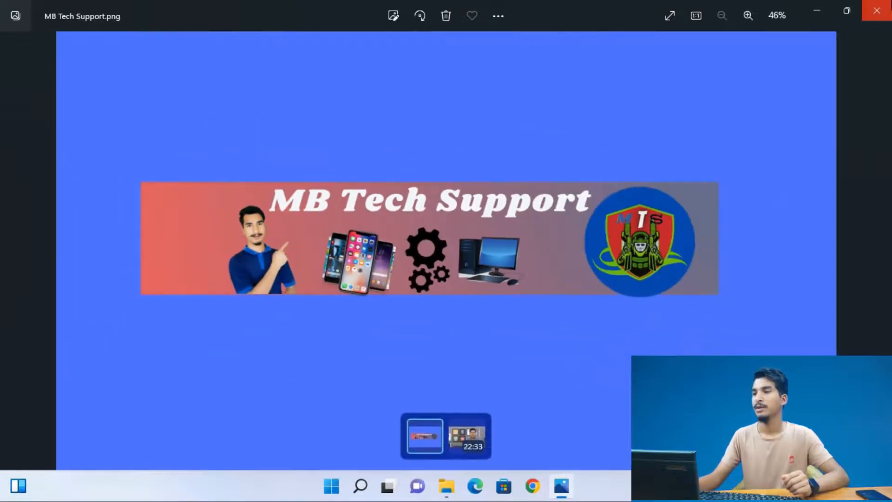
{"action": "left_click", "coordinate": [876, 10]}
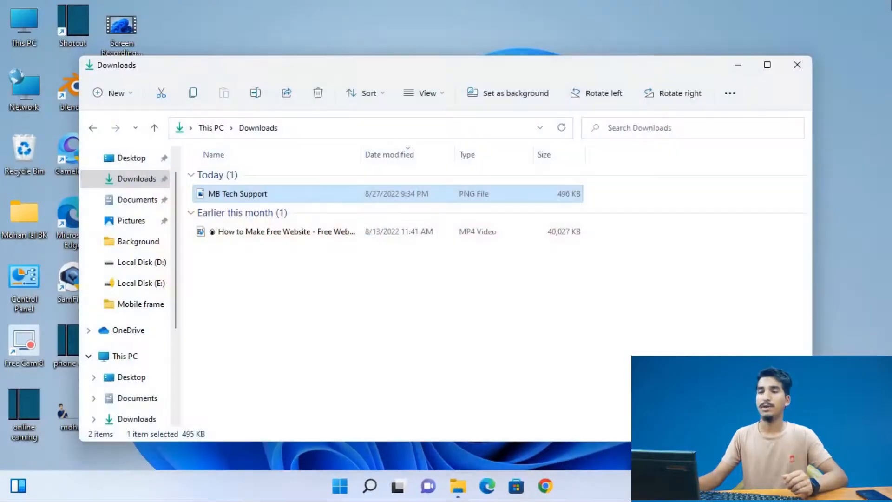
{"action": "left_click", "coordinate": [795, 66]}
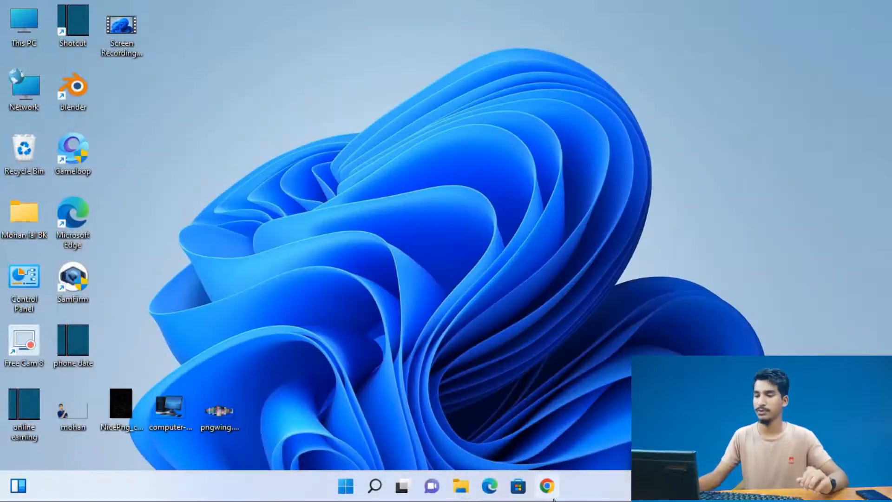
- Switch to Chrome and open the BlueSky Telefilms account's own channel page on YouTube
{"action": "left_click", "coordinate": [548, 486]}
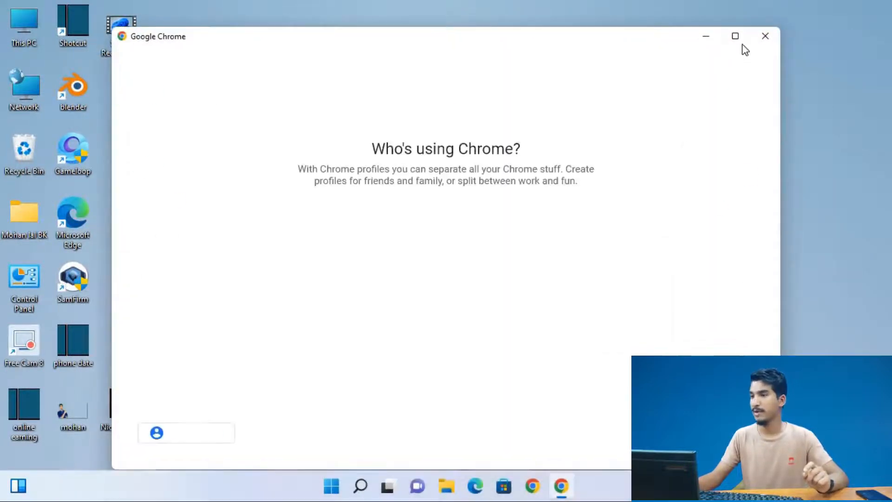
{"action": "left_click", "coordinate": [504, 293]}
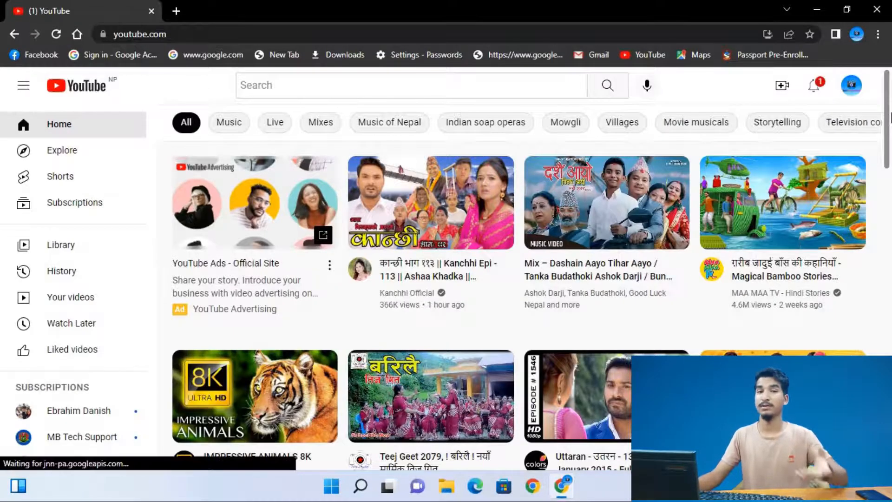
{"action": "left_click", "coordinate": [853, 86]}
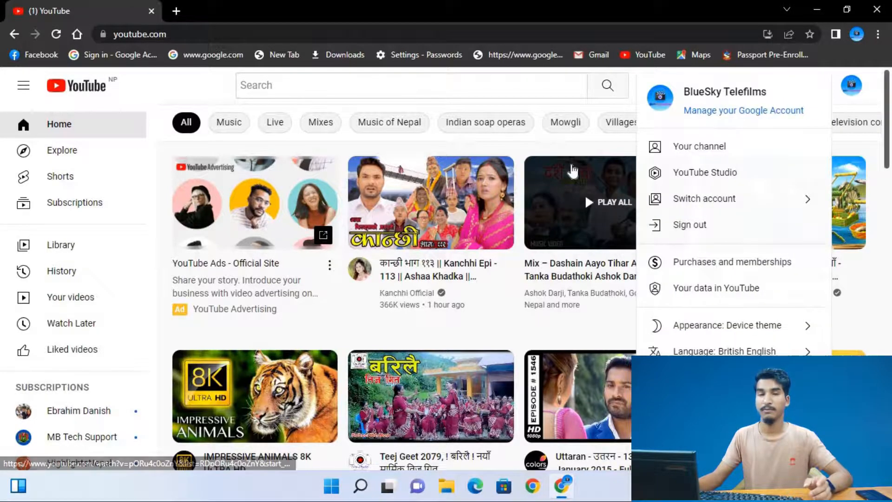
{"action": "left_click", "coordinate": [695, 147]}
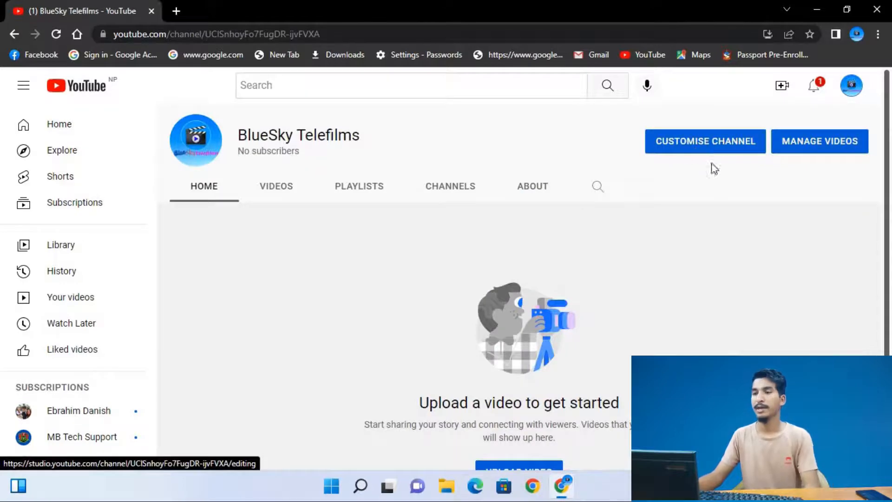
- Open the Branding settings in the channel's customisation page in YouTube Studio
{"action": "left_click", "coordinate": [699, 150]}
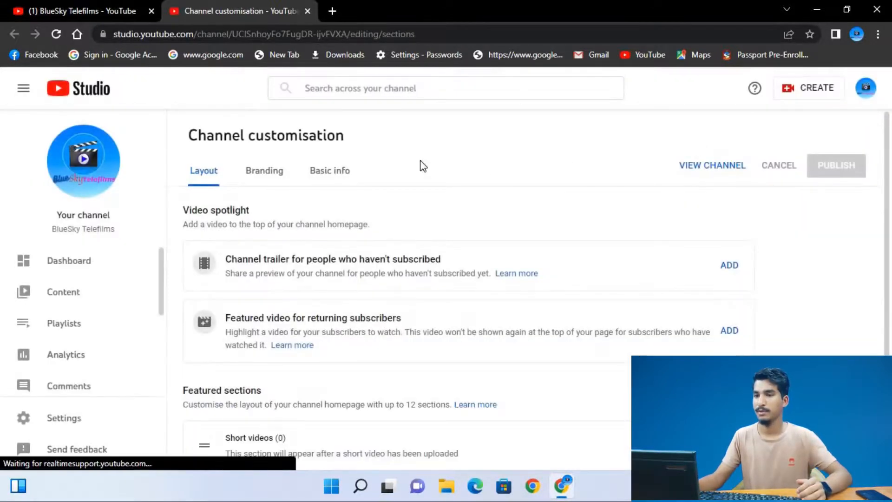
{"action": "left_click", "coordinate": [259, 176]}
{"action": "scroll", "coordinate": [362, 260], "scroll_direction": "down", "scroll_amount": 1}
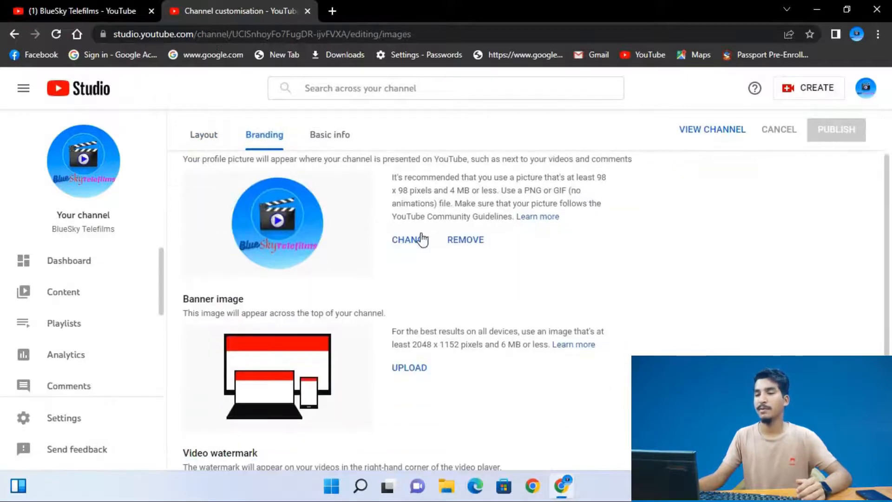
{"action": "left_click", "coordinate": [430, 240]}
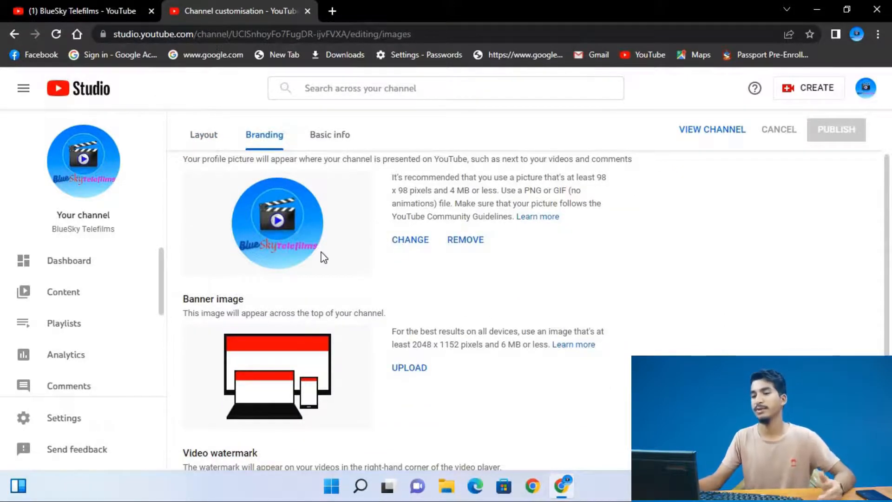
- Upload the MB Tech Support PNG from the Downloads folder as the channel's banner image
{"action": "scroll", "coordinate": [362, 305], "scroll_direction": "down", "scroll_amount": 1}
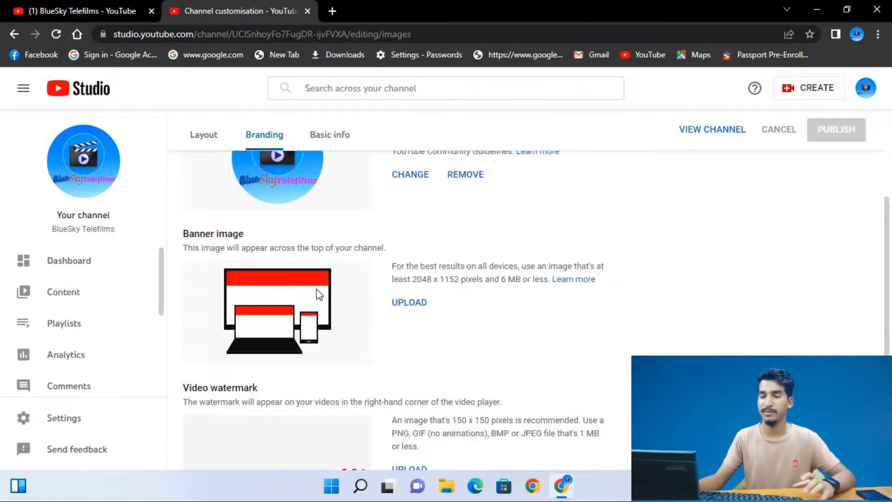
{"action": "left_click", "coordinate": [408, 303]}
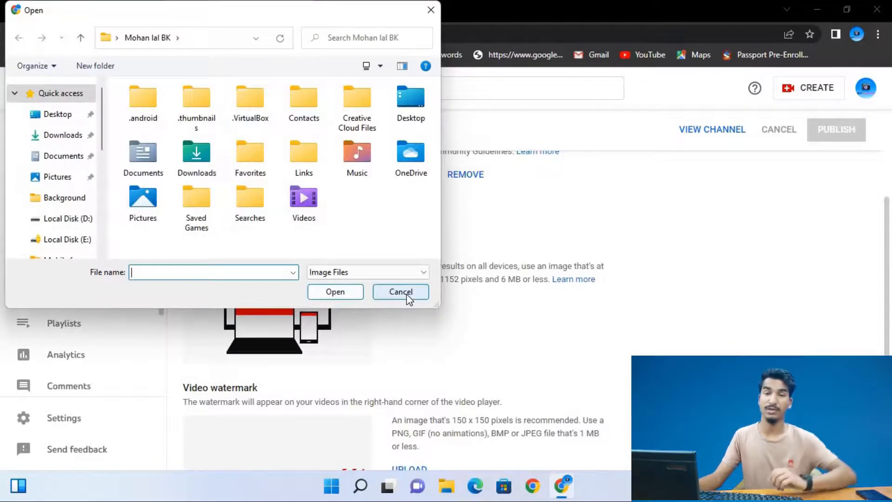
{"action": "left_click", "coordinate": [402, 292]}
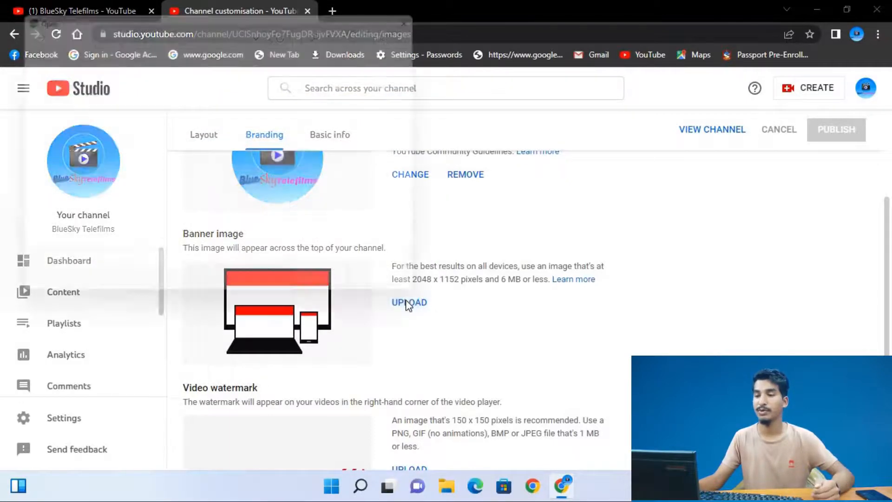
{"action": "left_click", "coordinate": [76, 139]}
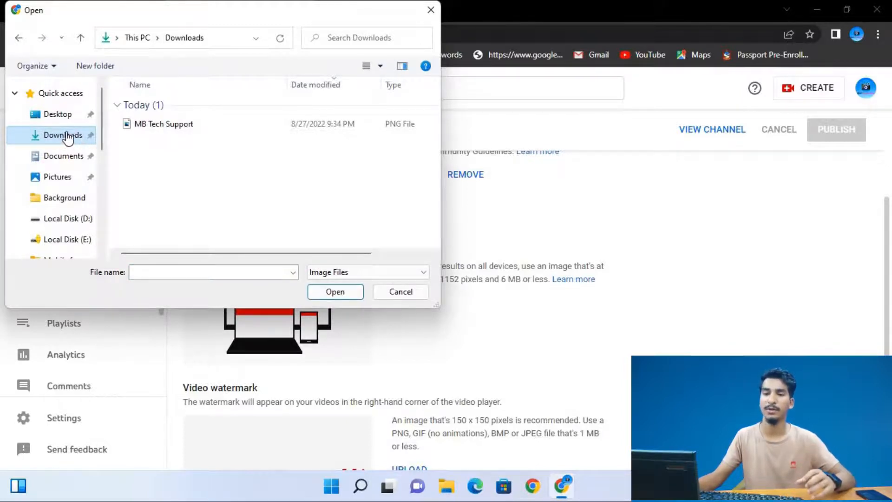
{"action": "double_click", "coordinate": [169, 126]}
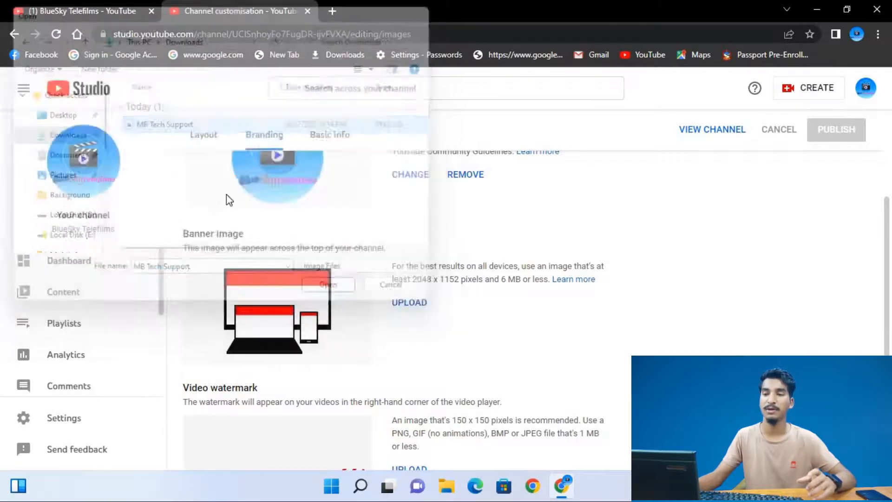
- Shrink the banner crop frame slightly from two opposite corners and move it up so the title fits the all-devices area, and accept it
{"action": "scroll", "coordinate": [452, 258], "scroll_direction": "down", "scroll_amount": 2}
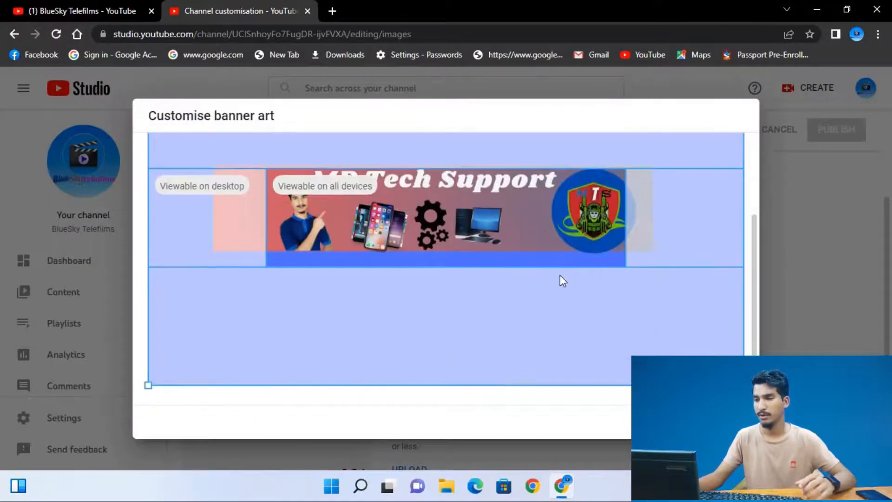
{"action": "left_click_drag", "start_coordinate": [741, 352], "coordinate": [719, 344]}
{"action": "scroll", "coordinate": [303, 270], "scroll_direction": "up", "scroll_amount": 2}
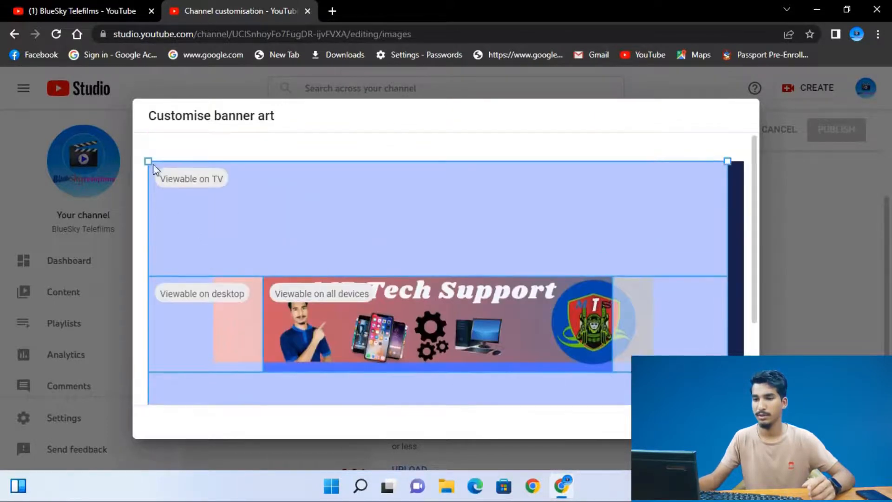
{"action": "left_click_drag", "start_coordinate": [150, 167], "coordinate": [164, 175]}
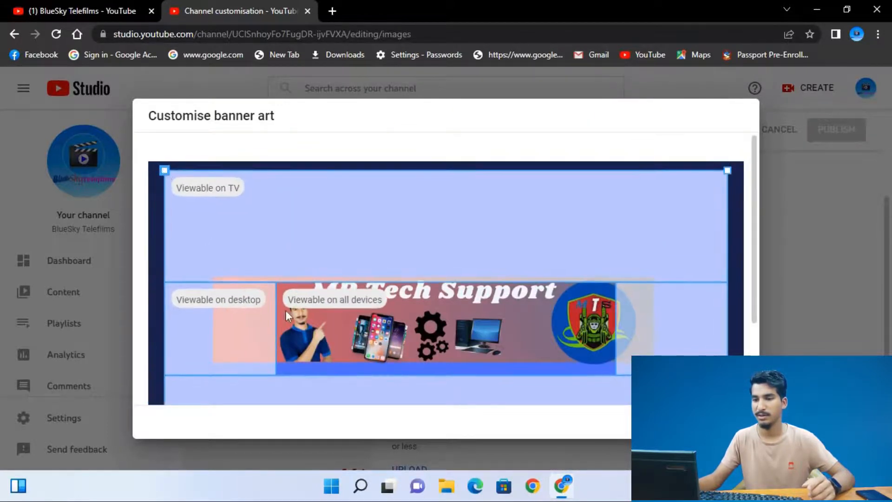
{"action": "left_click_drag", "start_coordinate": [407, 358], "coordinate": [407, 333]}
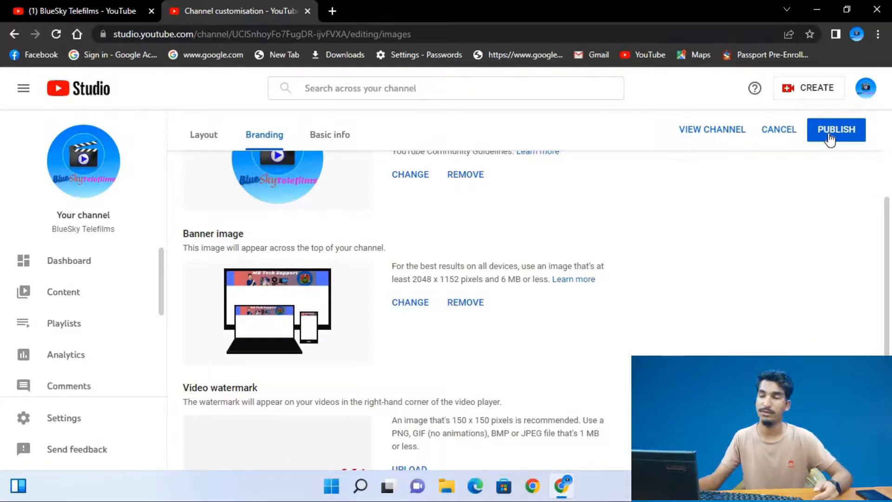
- Publish the banner change and open the channel page to view it
{"action": "left_click", "coordinate": [829, 138]}
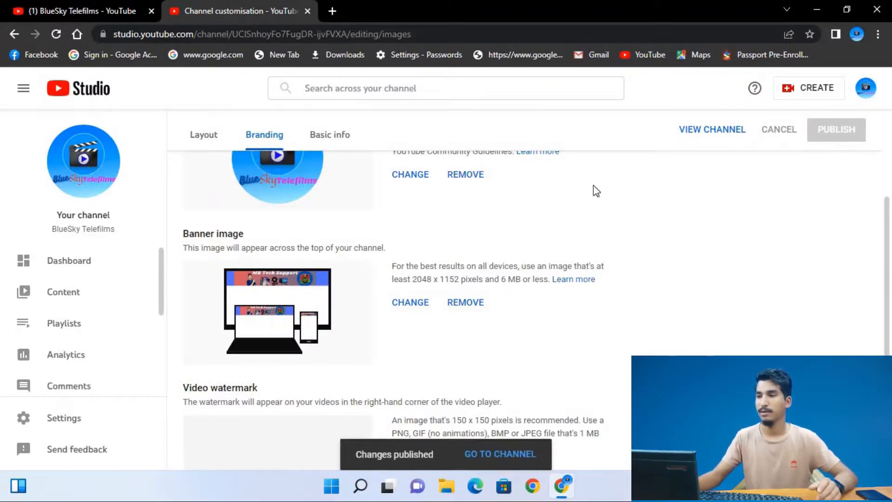
{"action": "scroll", "coordinate": [596, 191], "scroll_direction": "up", "scroll_amount": 3}
{"action": "left_click", "coordinate": [716, 167]}
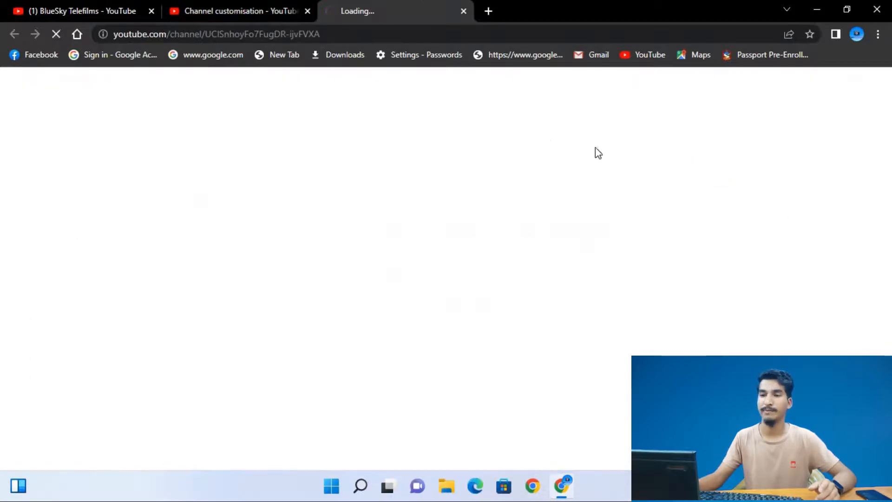